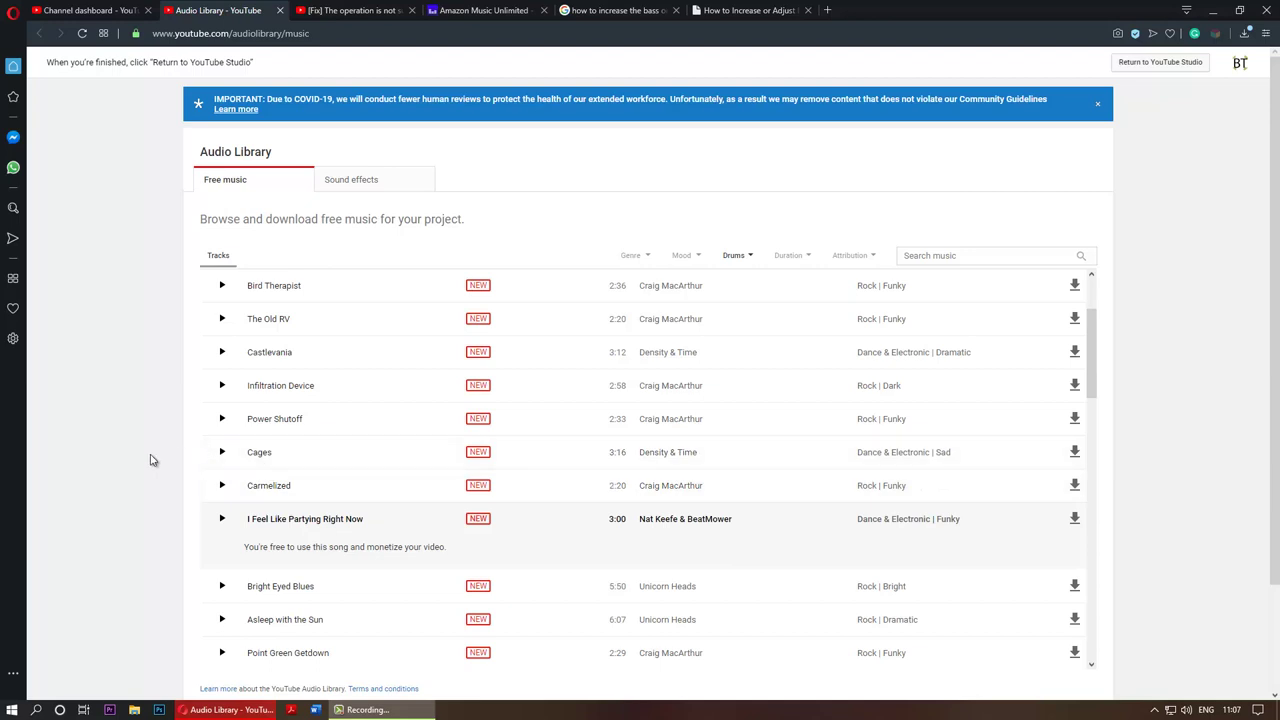
- Play a short sample of the track "I Feel Like Partying Right Now" and pause it
{"action": "left_click", "coordinate": [214, 521]}
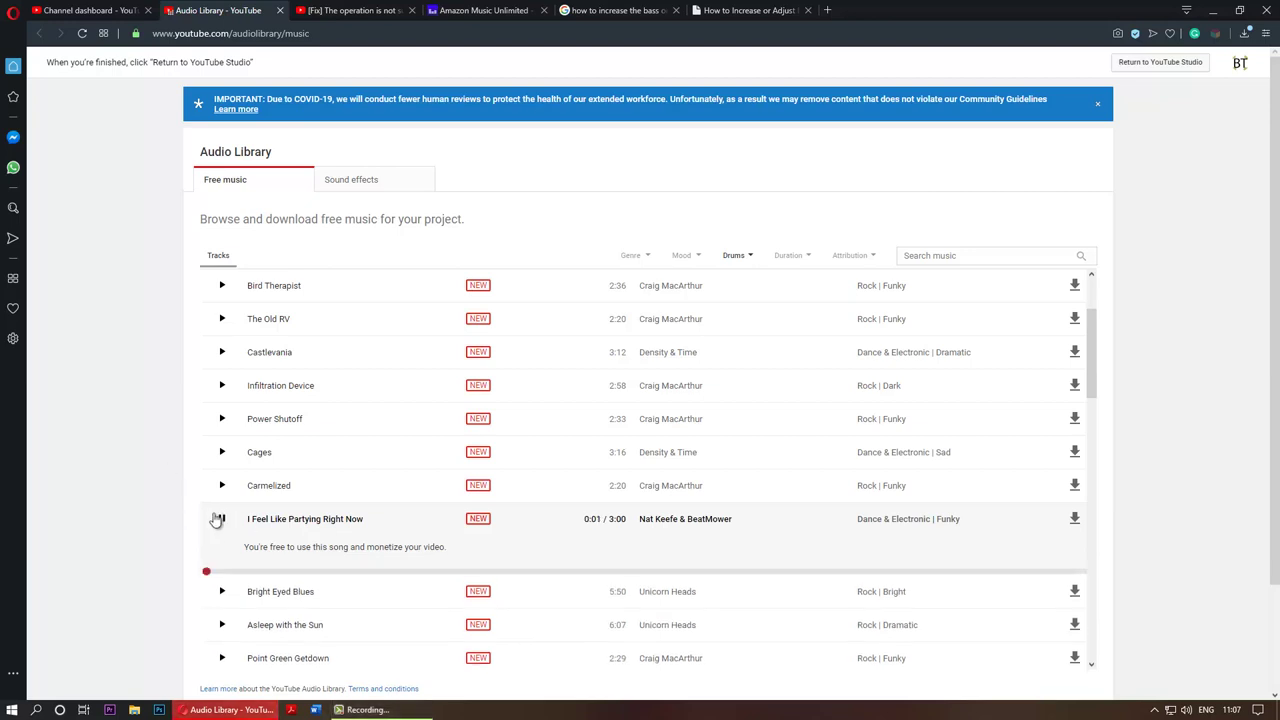
{"action": "left_click", "coordinate": [222, 521]}
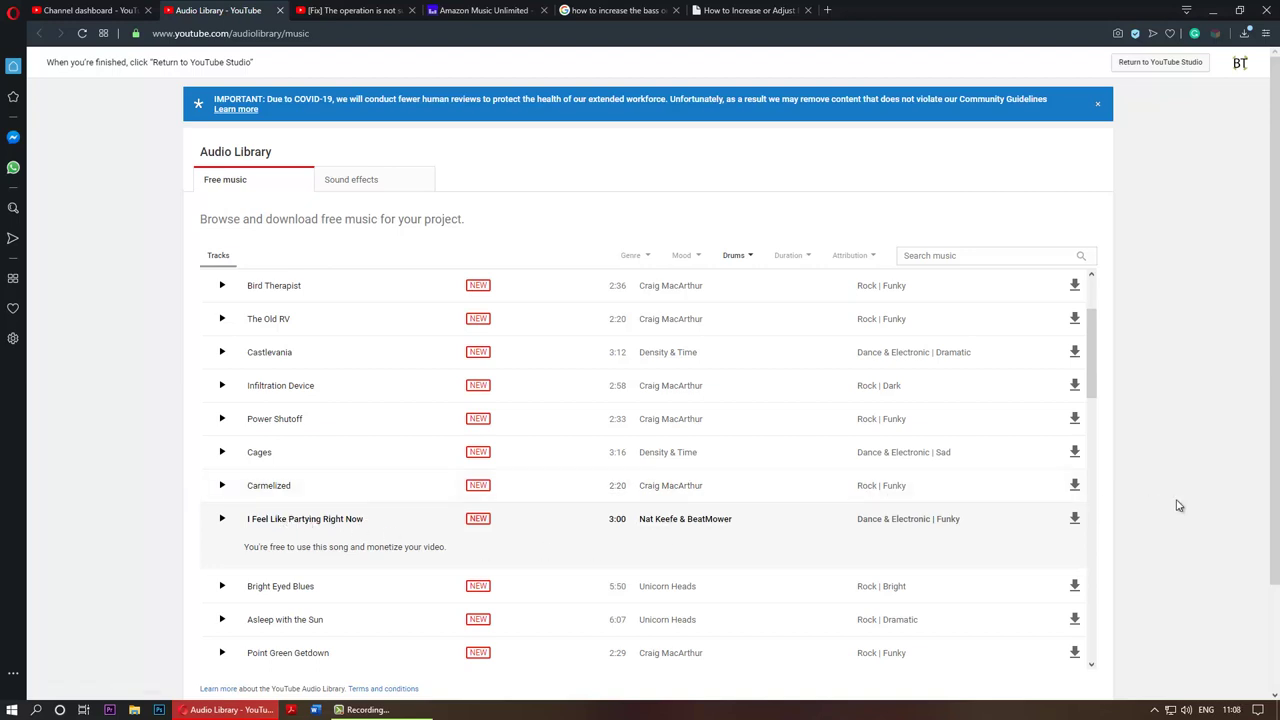
- Open the enhancement options in the speakers' additional device properties from the Windows sound settings
{"action": "right_click", "coordinate": [1187, 712]}
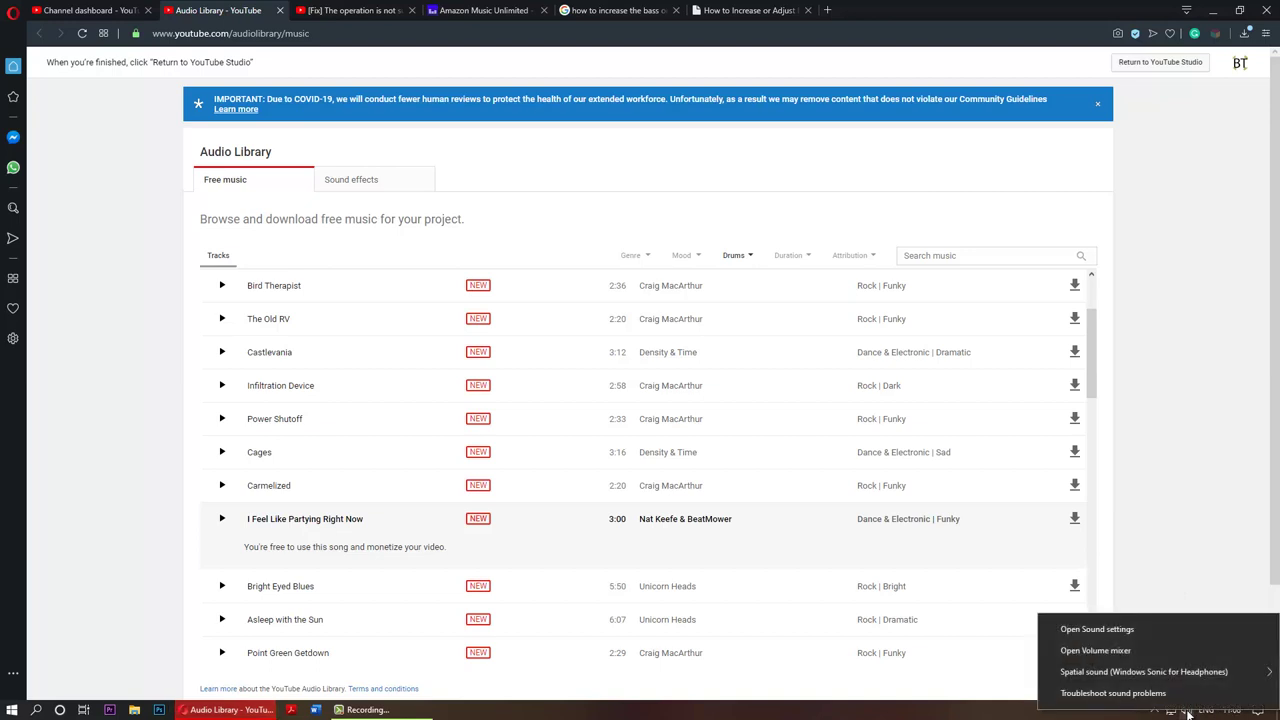
{"action": "left_click", "coordinate": [1097, 629]}
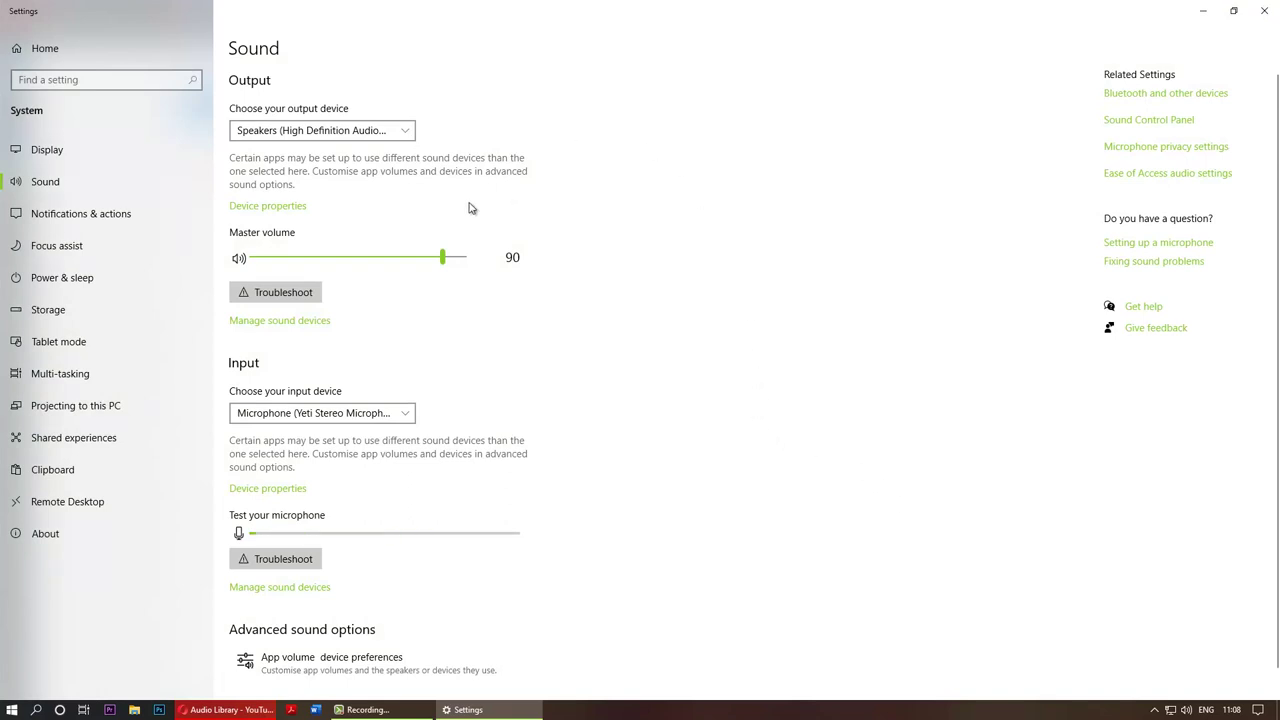
{"action": "left_click", "coordinate": [262, 207]}
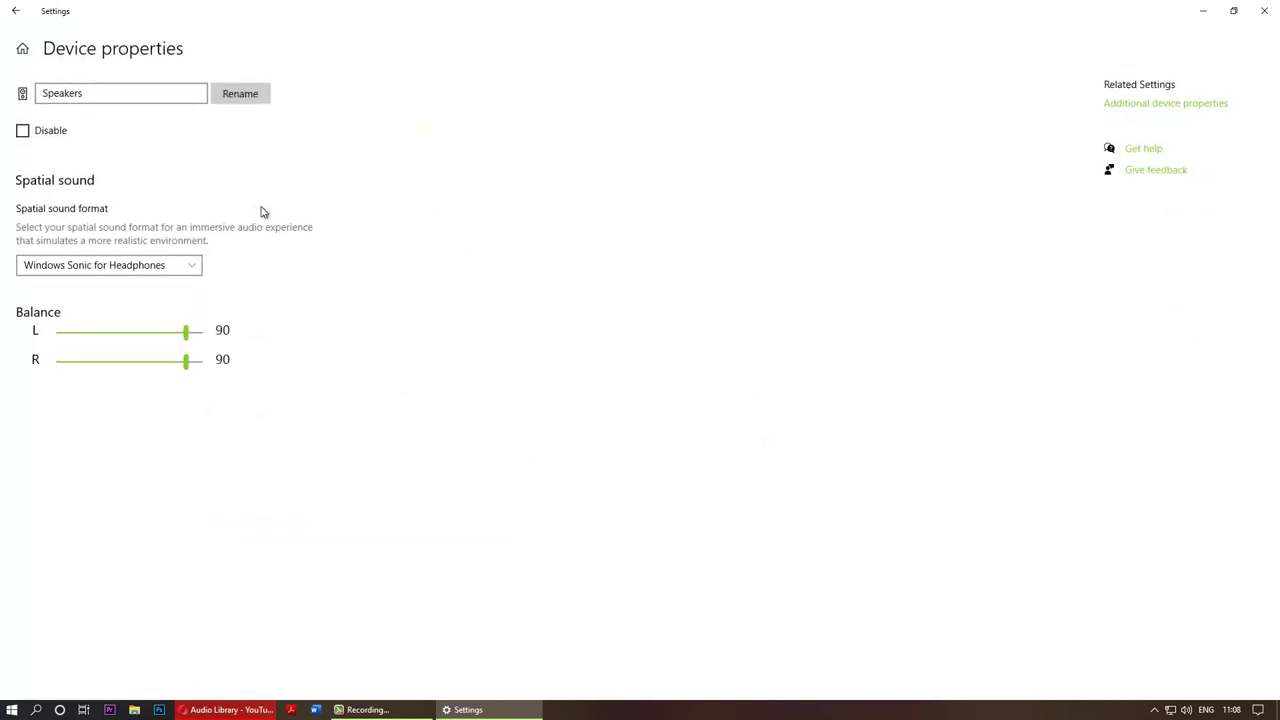
{"action": "left_click", "coordinate": [1157, 104]}
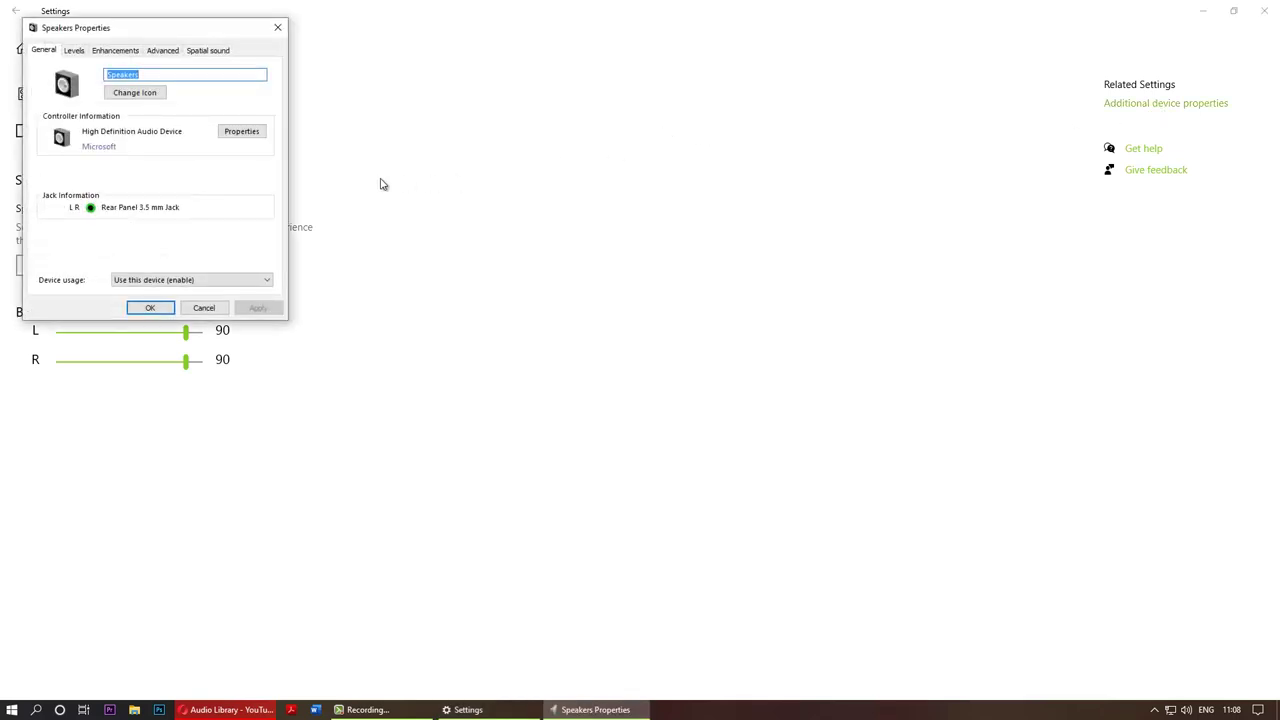
{"action": "left_click", "coordinate": [108, 57]}
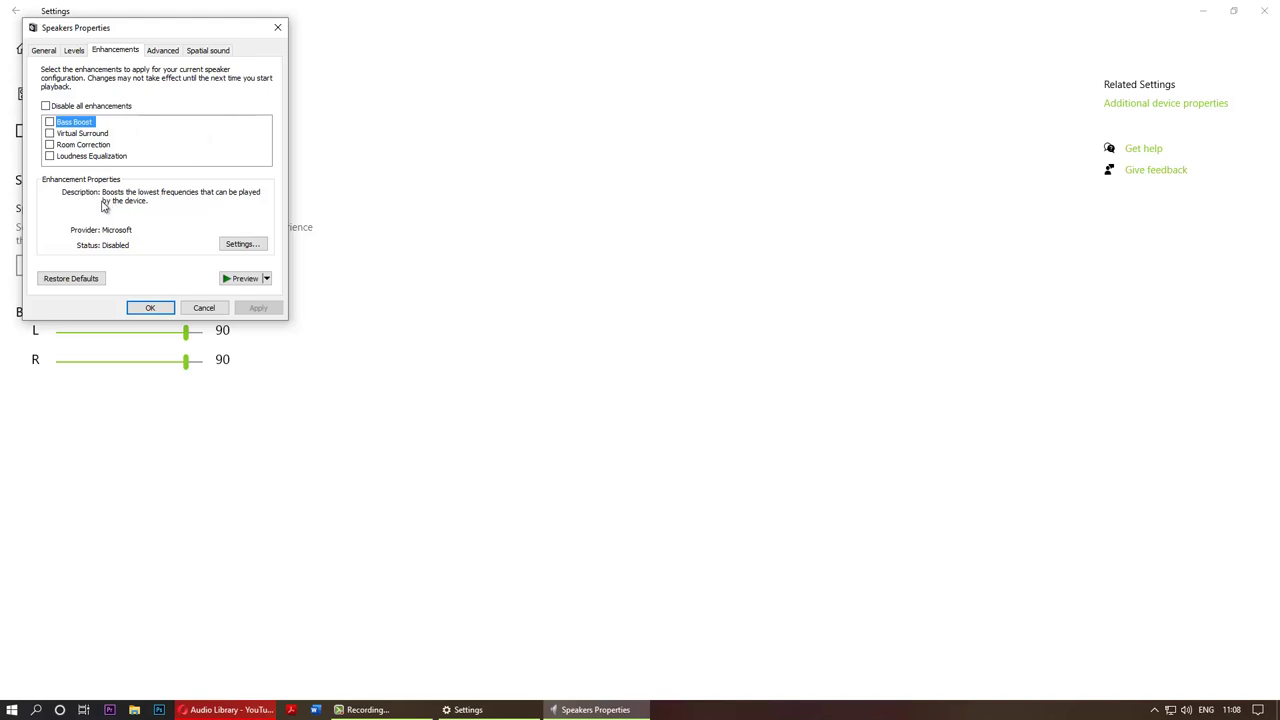
- Enable and apply the Bass Boost enhancement, and test it by playing part of "I Feel Like Partying Right Now"
{"action": "left_click", "coordinate": [50, 122]}
{"action": "left_click", "coordinate": [255, 308]}
{"action": "left_click", "coordinate": [240, 710]}
{"action": "left_click", "coordinate": [223, 519]}
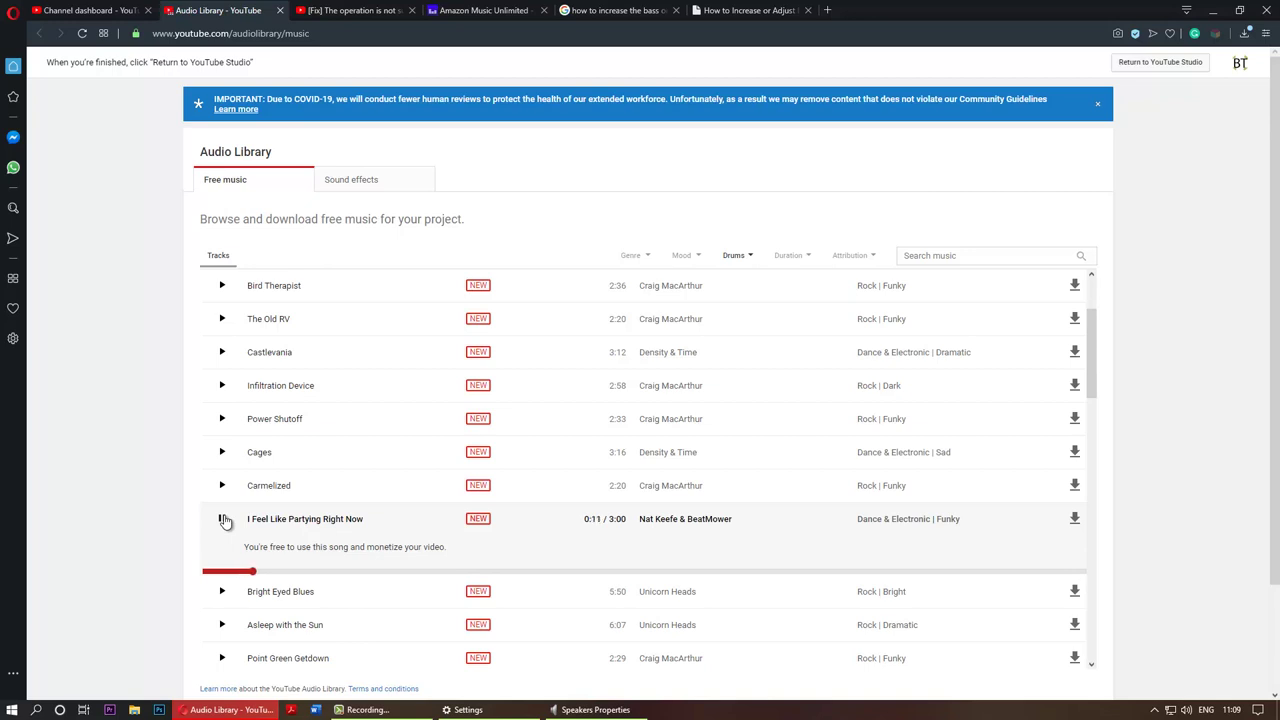
{"action": "left_click", "coordinate": [224, 521]}
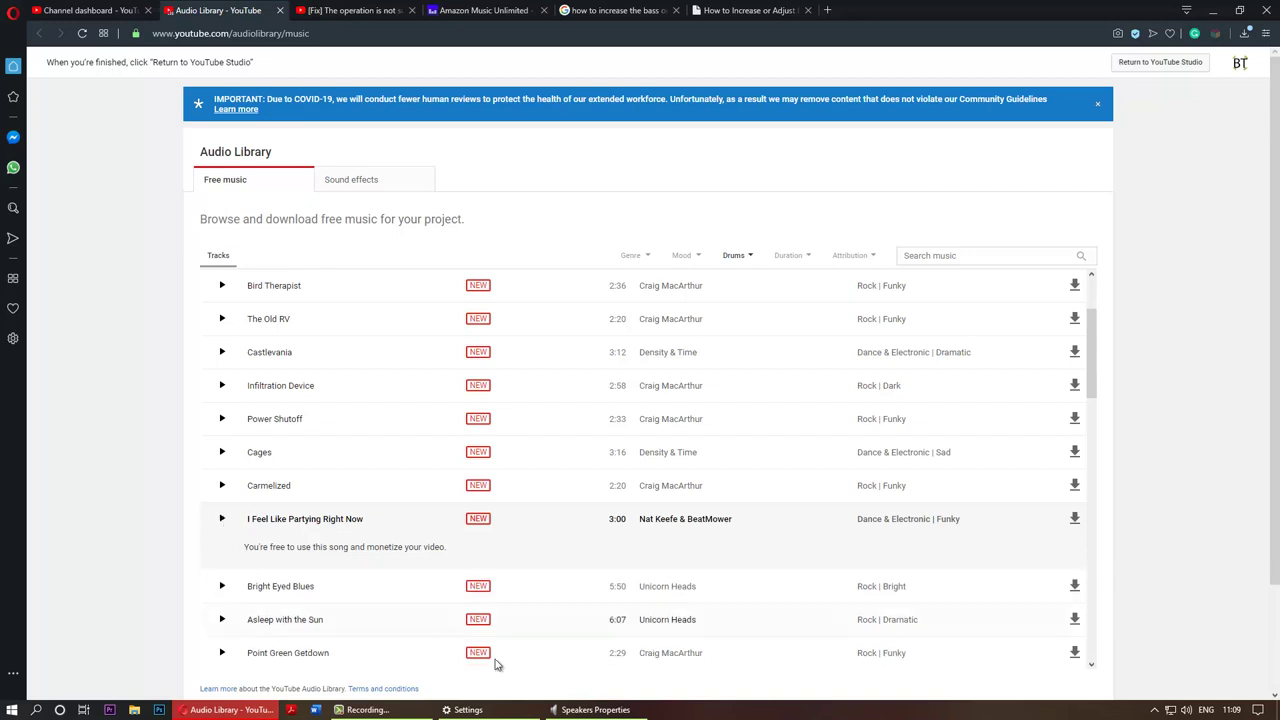
- Disable Bass Boost for the speakers, apply the change, and play part of the same track for comparison
{"action": "left_click", "coordinate": [592, 709]}
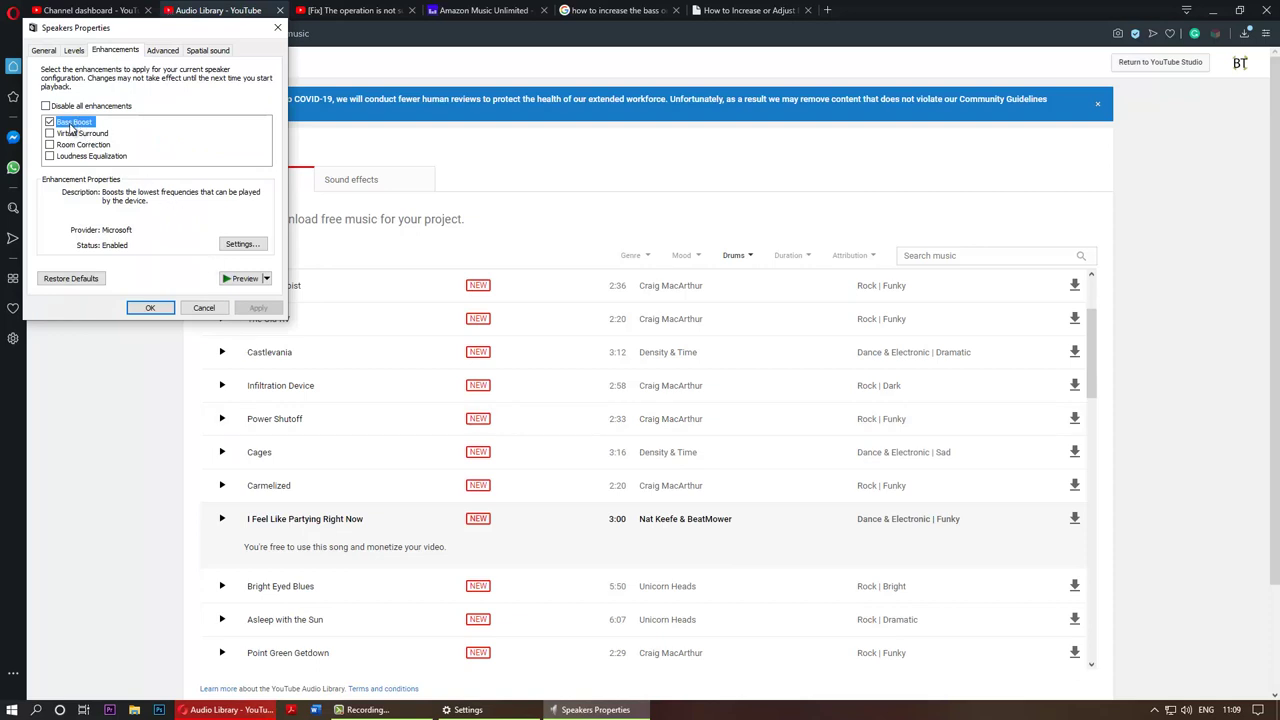
{"action": "left_click", "coordinate": [49, 122]}
{"action": "left_click", "coordinate": [250, 309]}
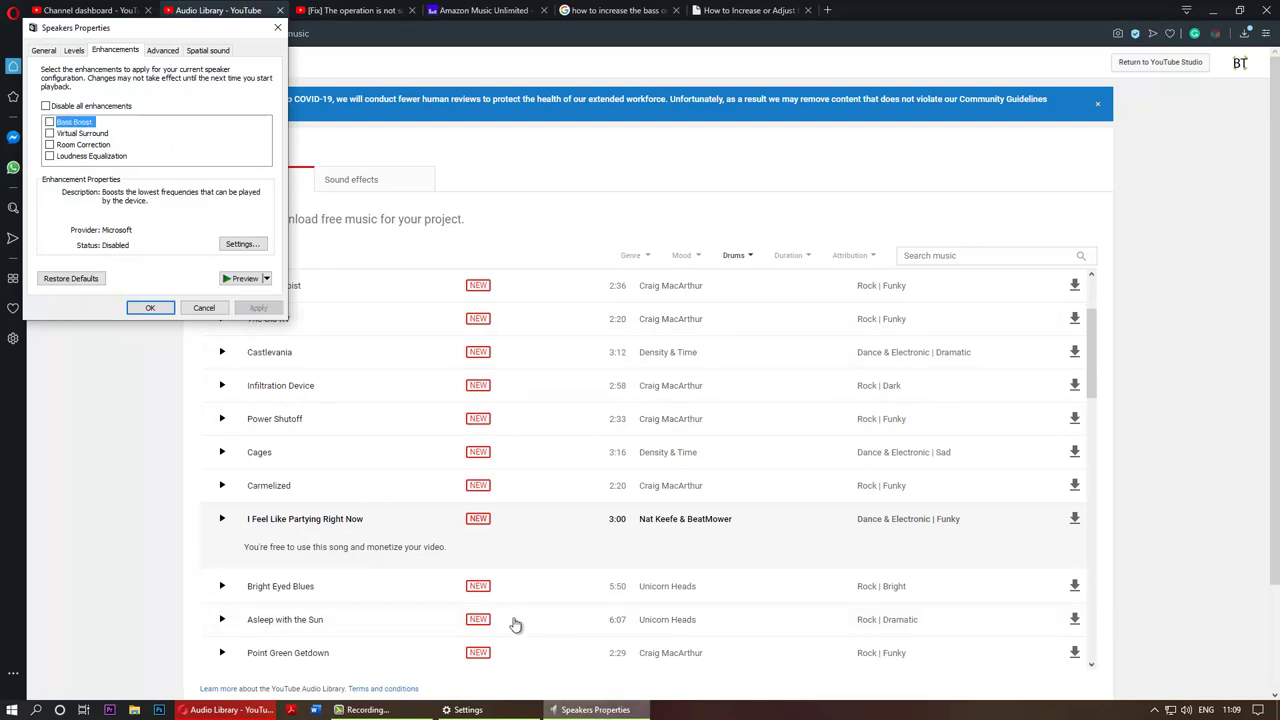
{"action": "left_click", "coordinate": [222, 519]}
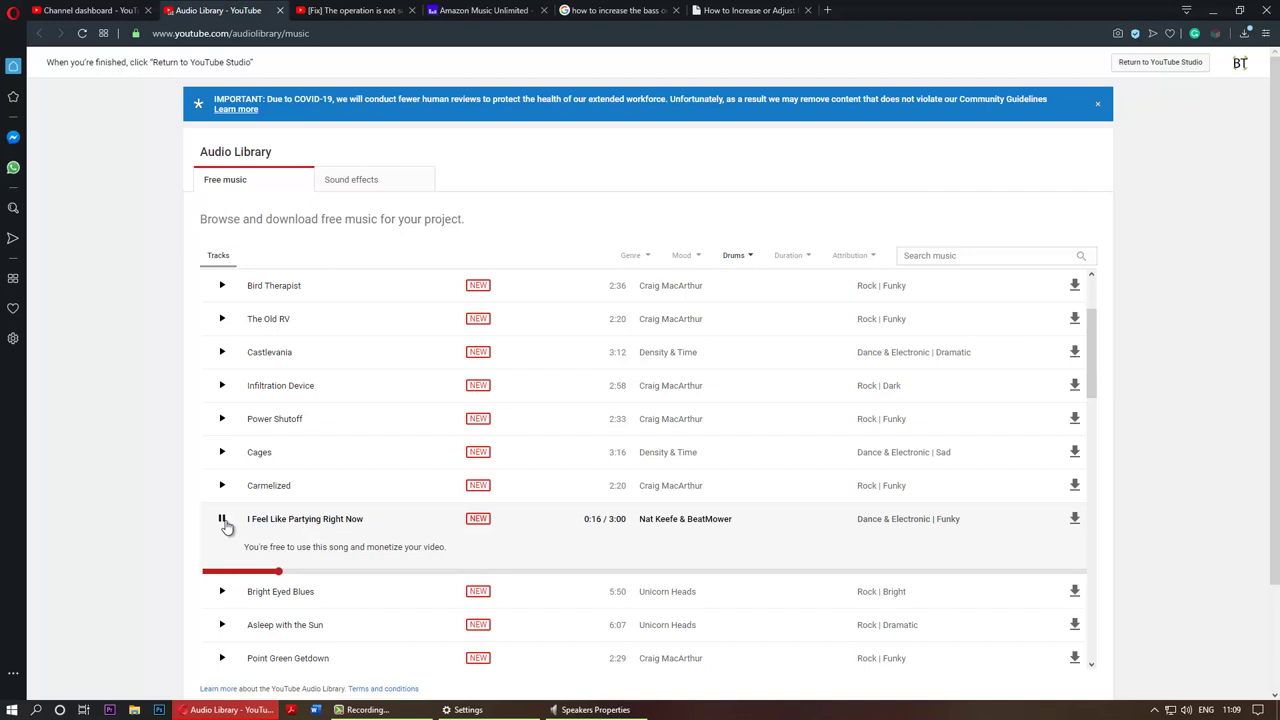
{"action": "left_click", "coordinate": [223, 520]}
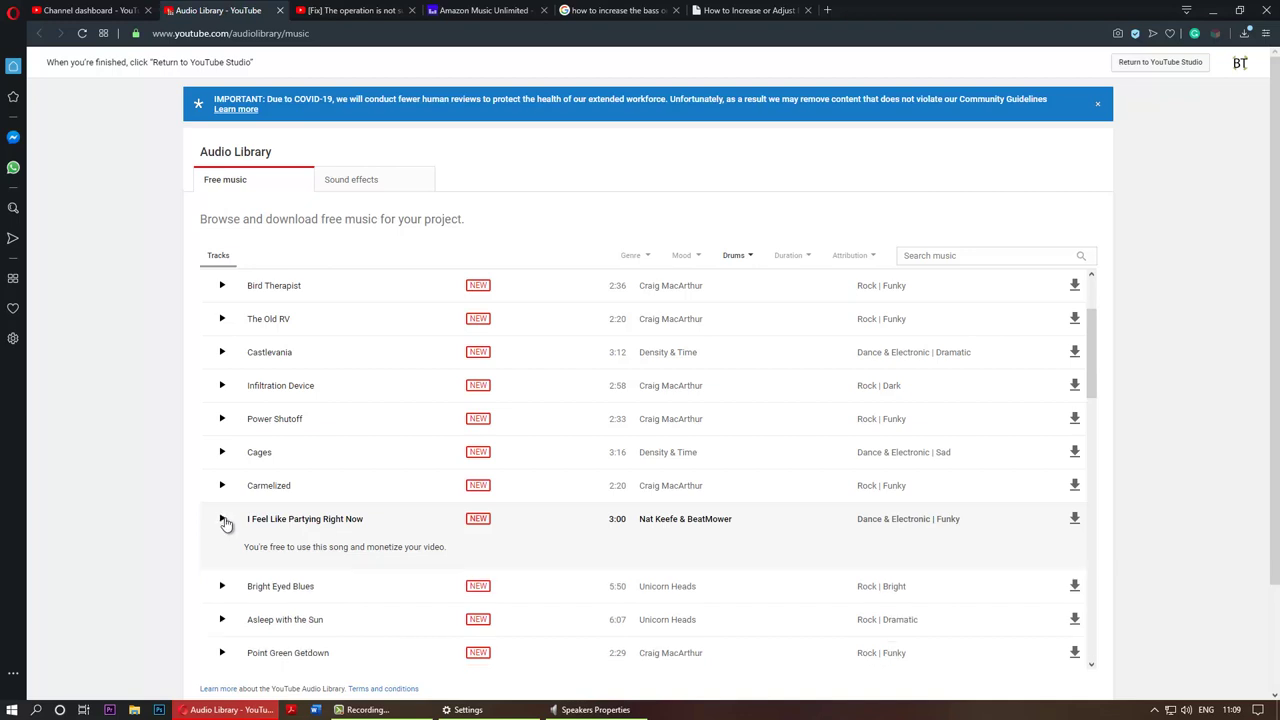
- Enable Bass Boost with a boost level of 6 dB, apply it, and test it with a short playback of the track
{"action": "left_click", "coordinate": [580, 709]}
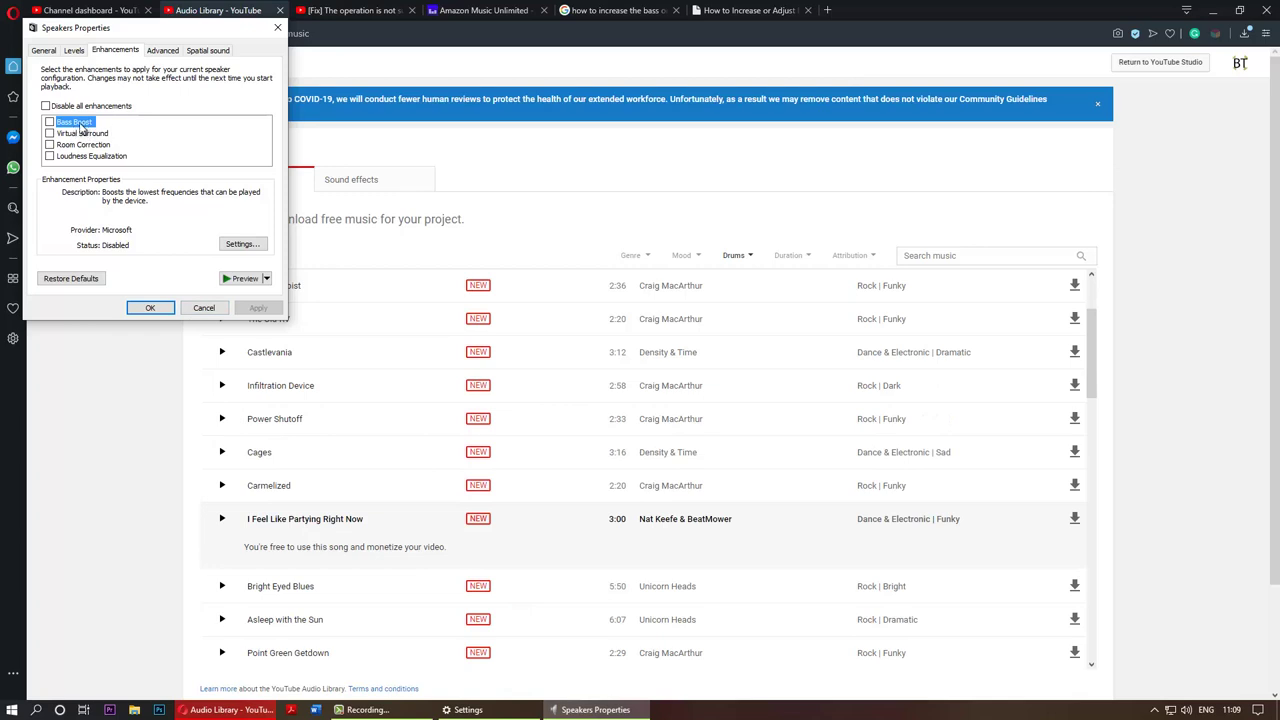
{"action": "left_click", "coordinate": [55, 125]}
{"action": "left_click", "coordinate": [240, 245]}
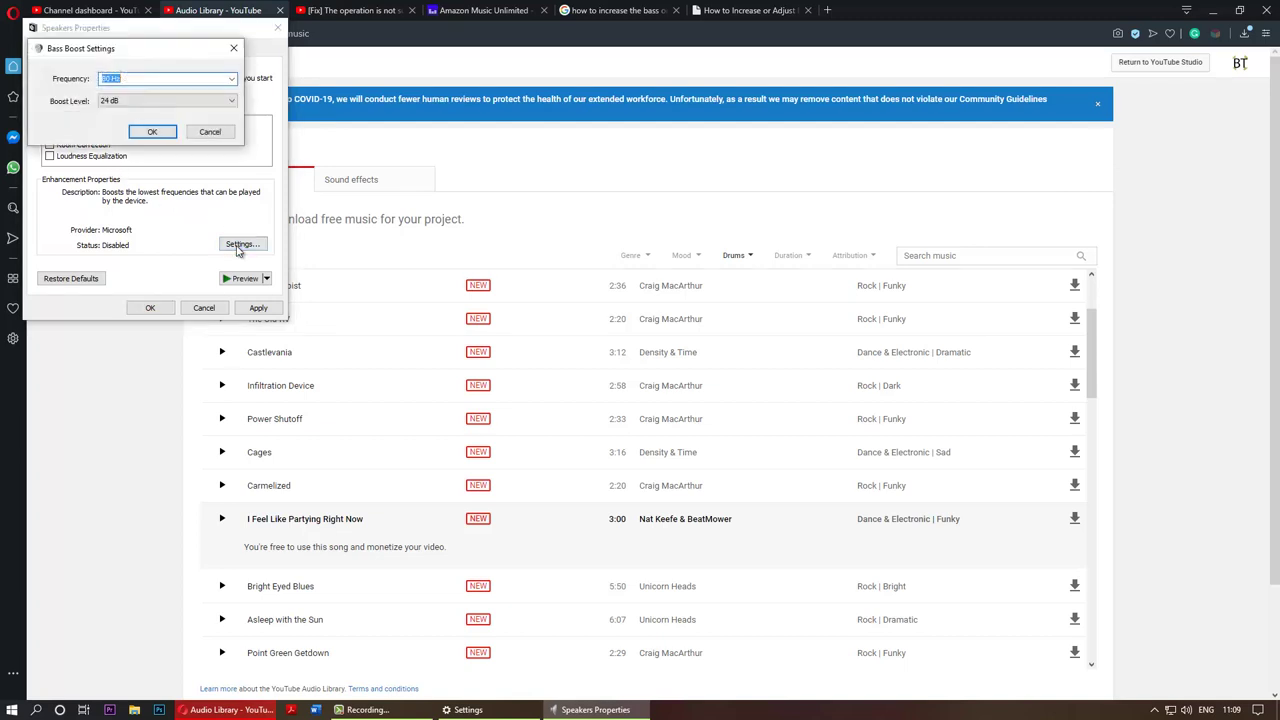
{"action": "left_click", "coordinate": [210, 101]}
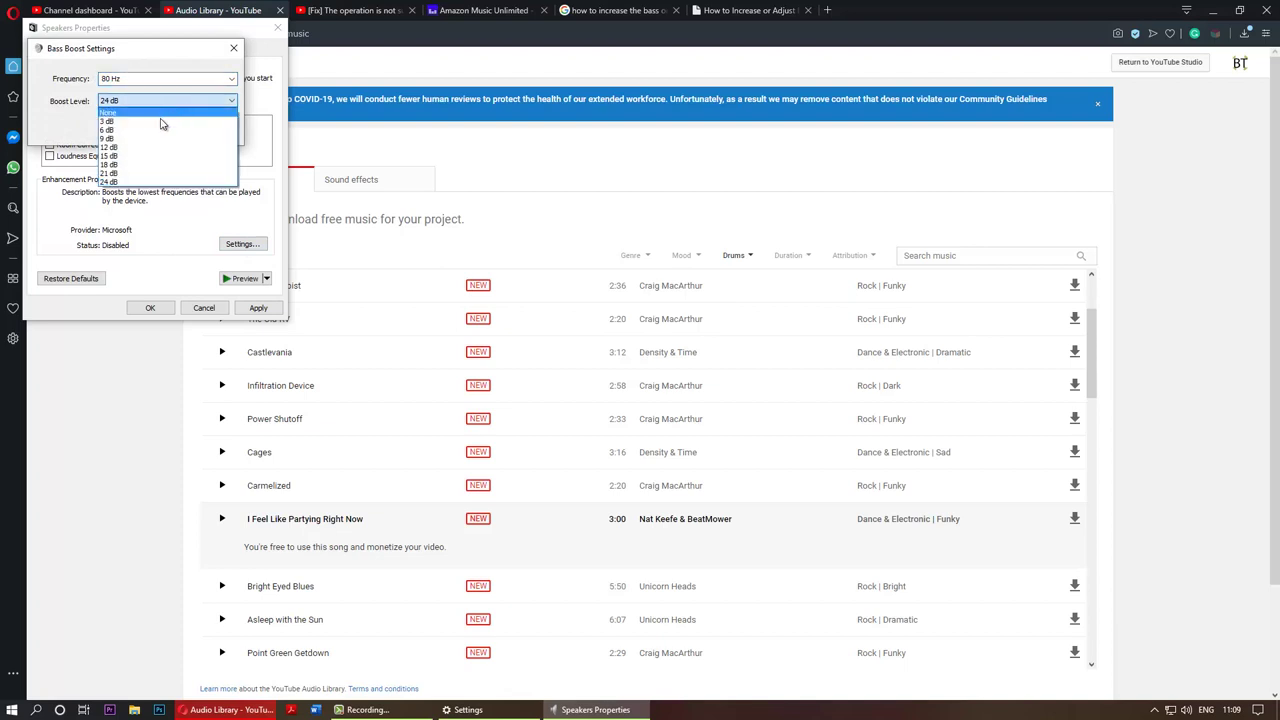
{"action": "left_click", "coordinate": [112, 130]}
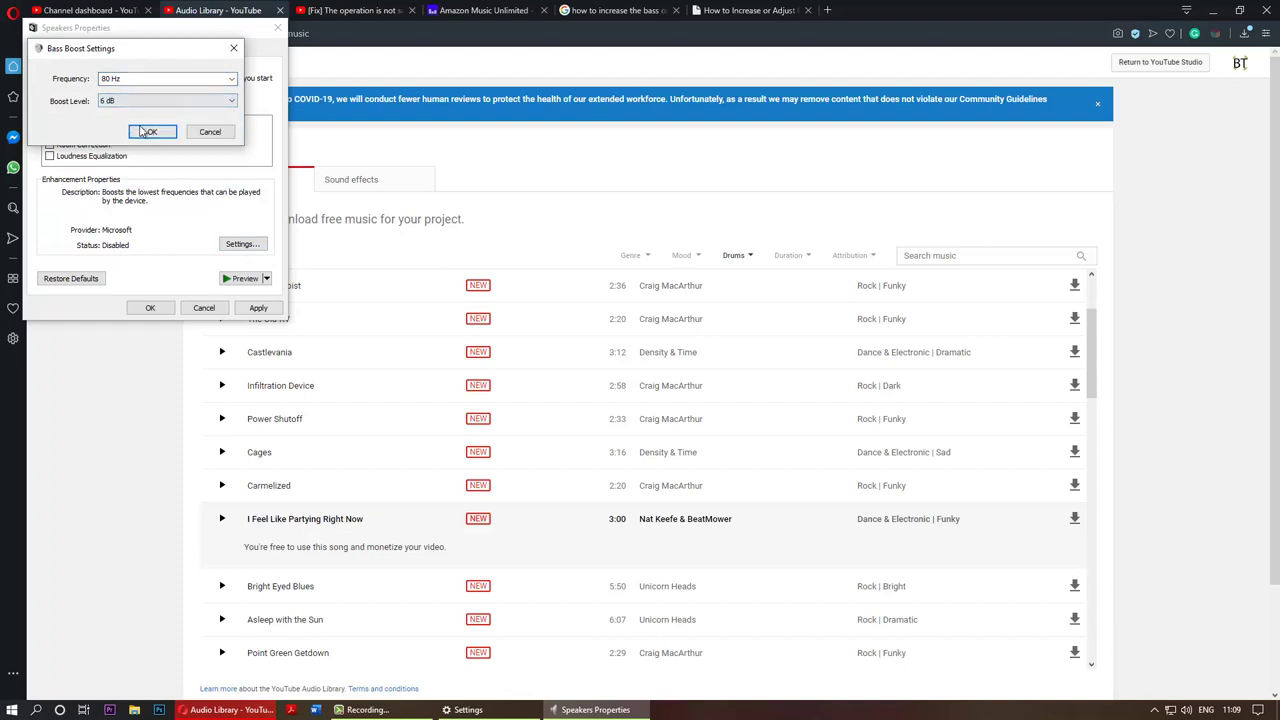
{"action": "left_click", "coordinate": [152, 132]}
{"action": "left_click", "coordinate": [257, 308]}
{"action": "left_click", "coordinate": [223, 521]}
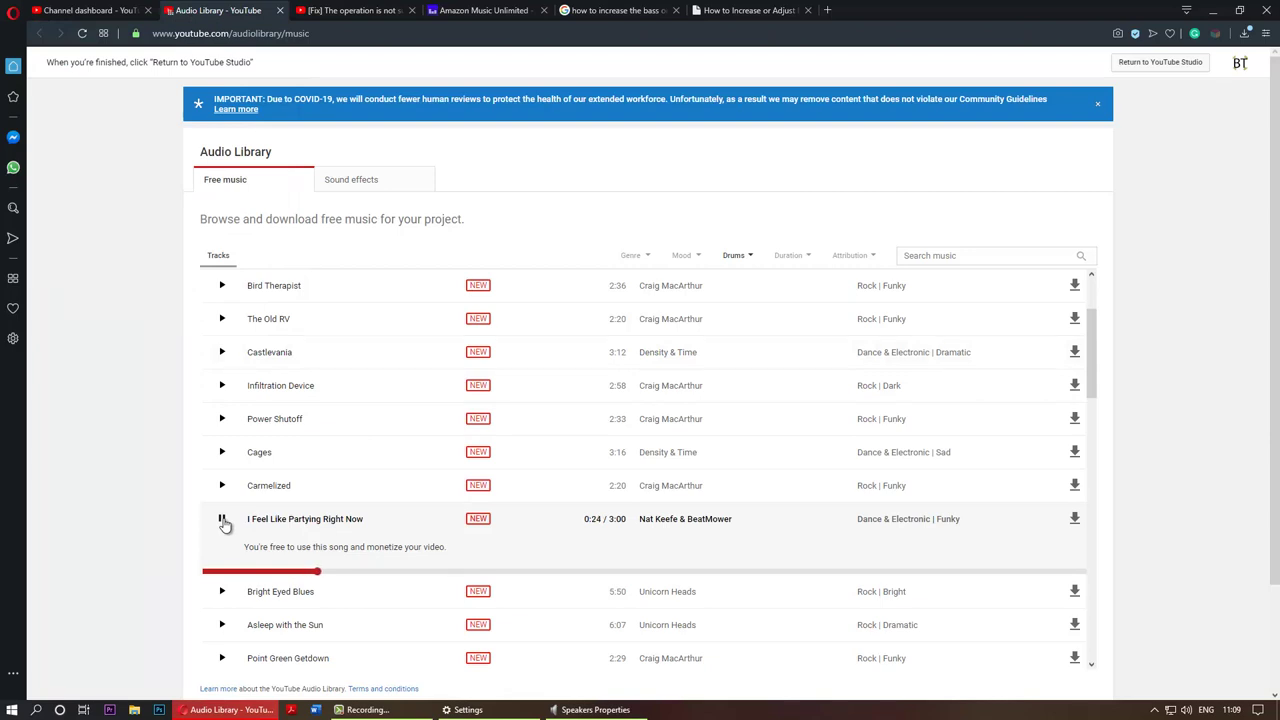
{"action": "left_click", "coordinate": [223, 521]}
- Set the Bass Boost level to 24 dB, apply it, and play part of the track to hear the effect
{"action": "left_click", "coordinate": [575, 709]}
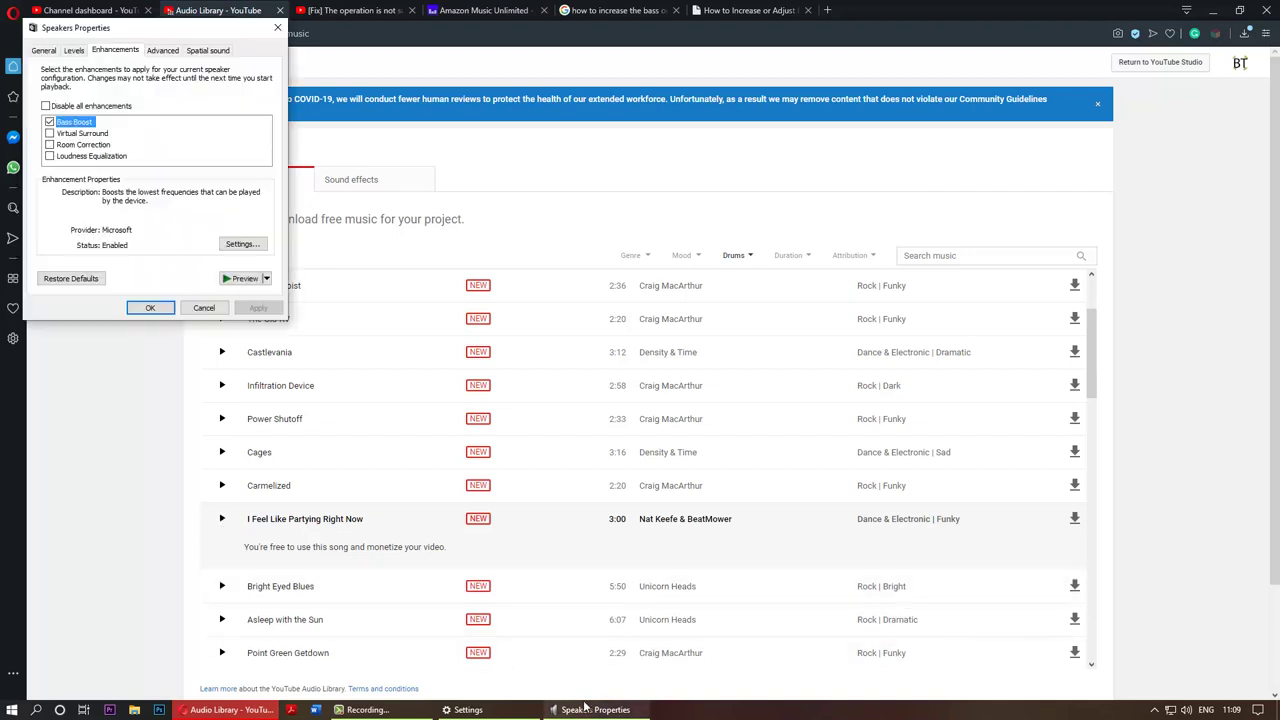
{"action": "left_click", "coordinate": [243, 244]}
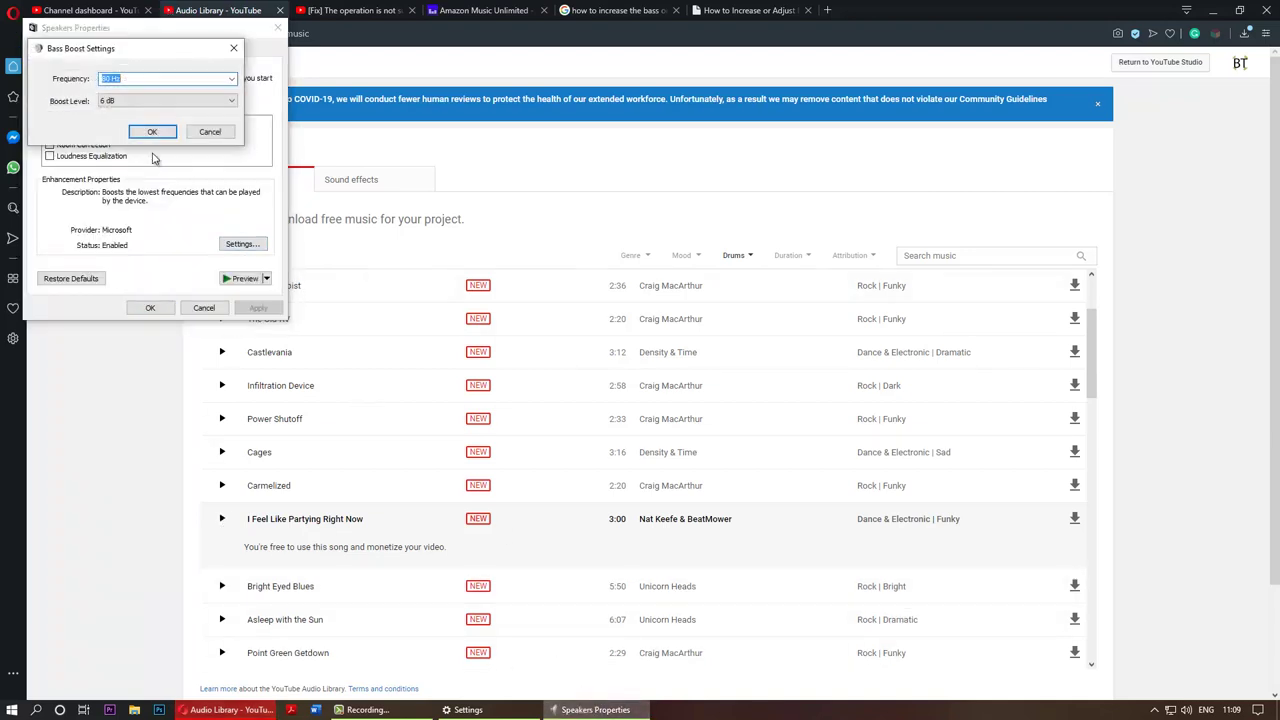
{"action": "left_click", "coordinate": [178, 101]}
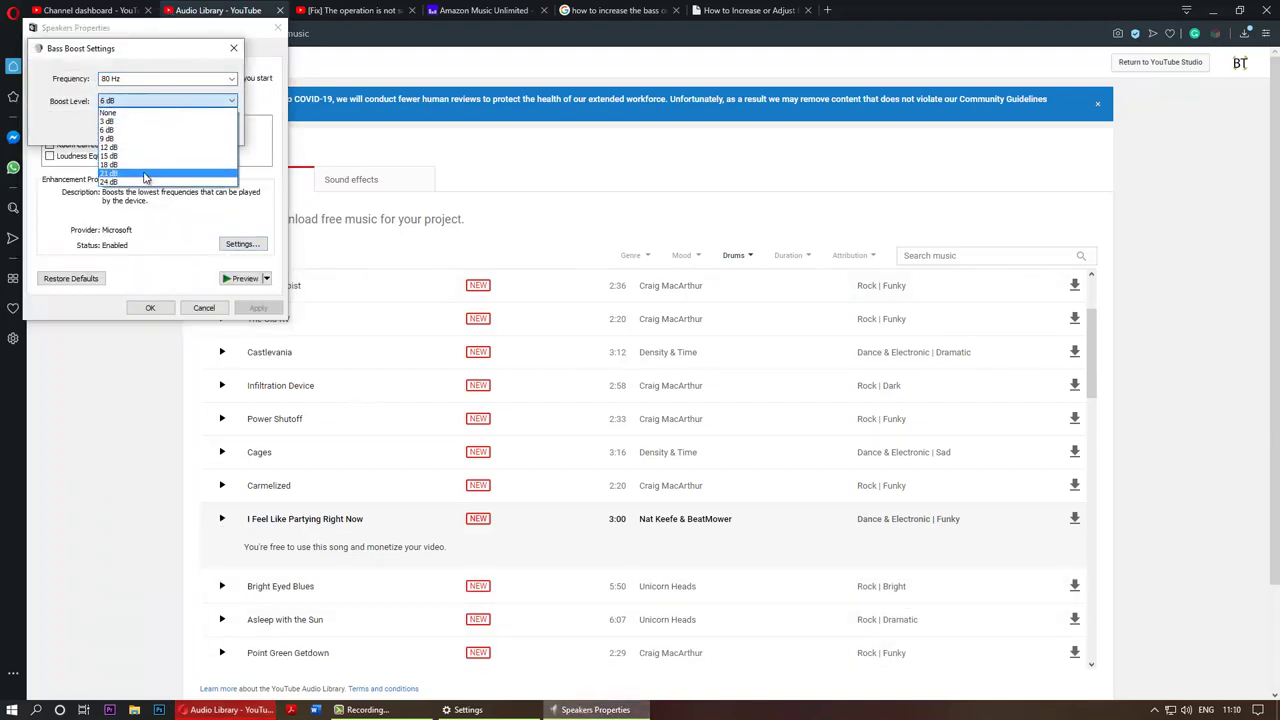
{"action": "left_click", "coordinate": [152, 190]}
{"action": "left_click", "coordinate": [151, 131]}
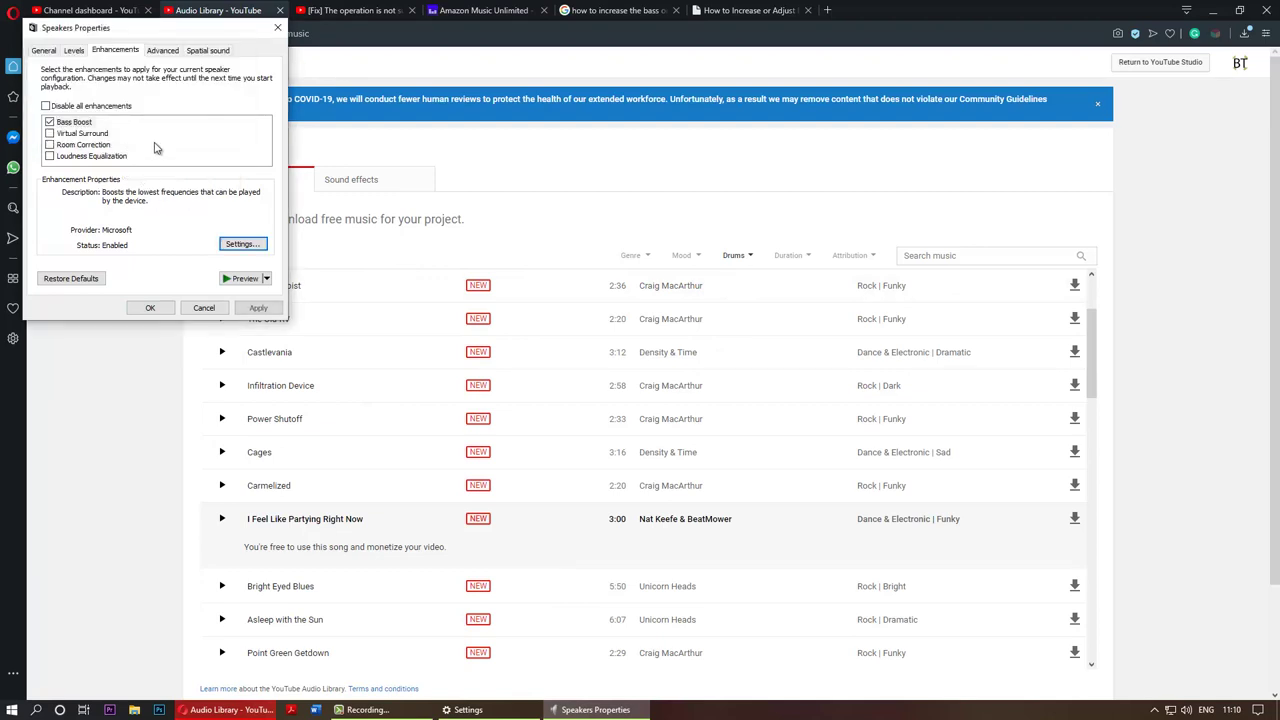
{"action": "left_click", "coordinate": [258, 308]}
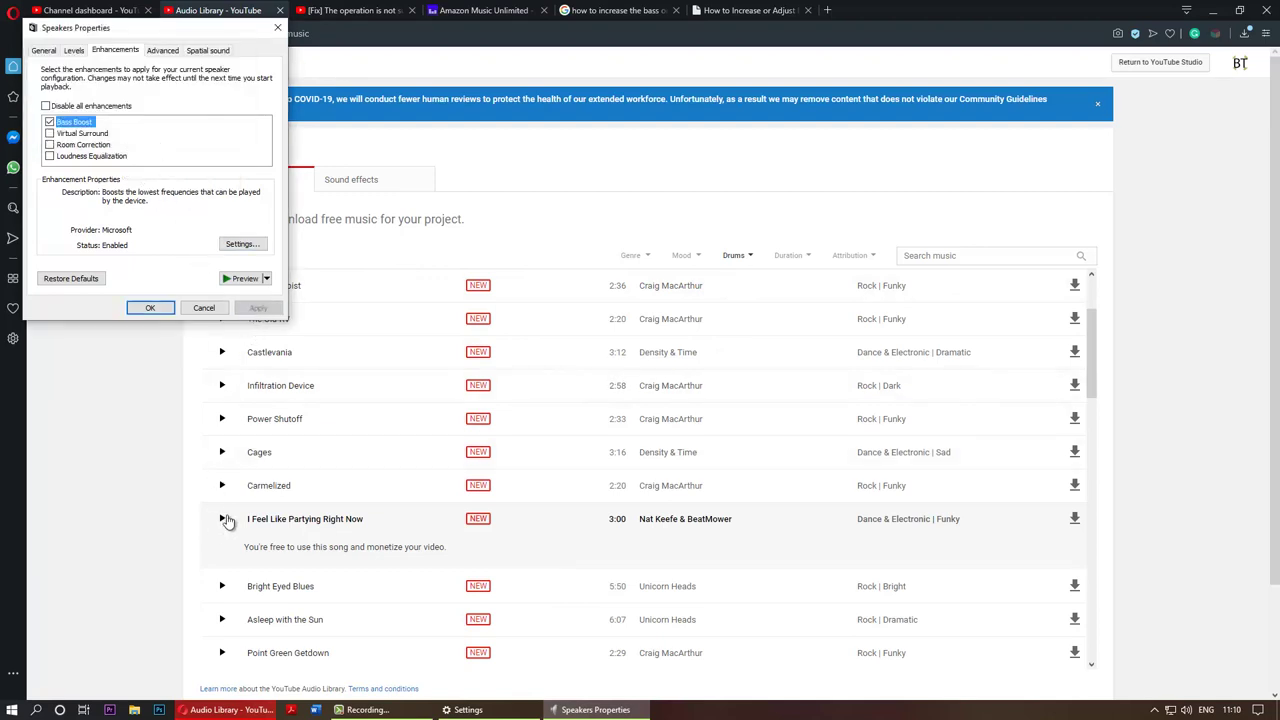
{"action": "left_click", "coordinate": [222, 519]}
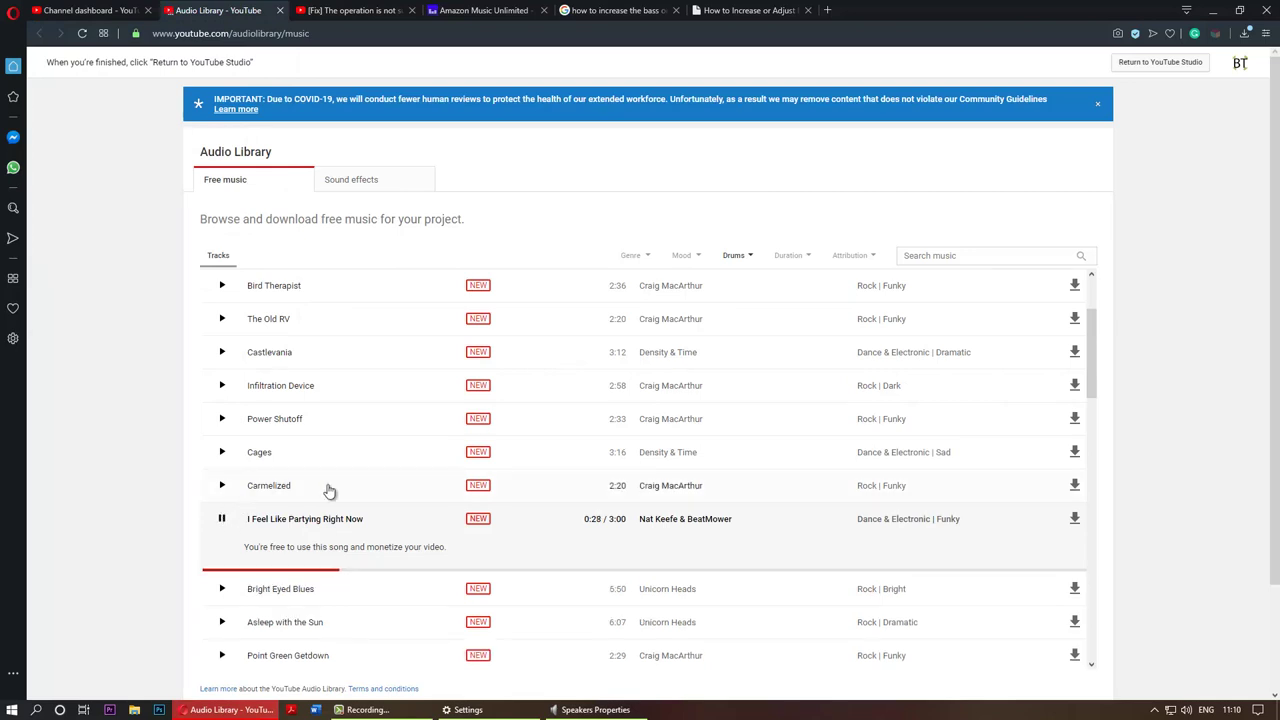
{"action": "left_click", "coordinate": [592, 710]}
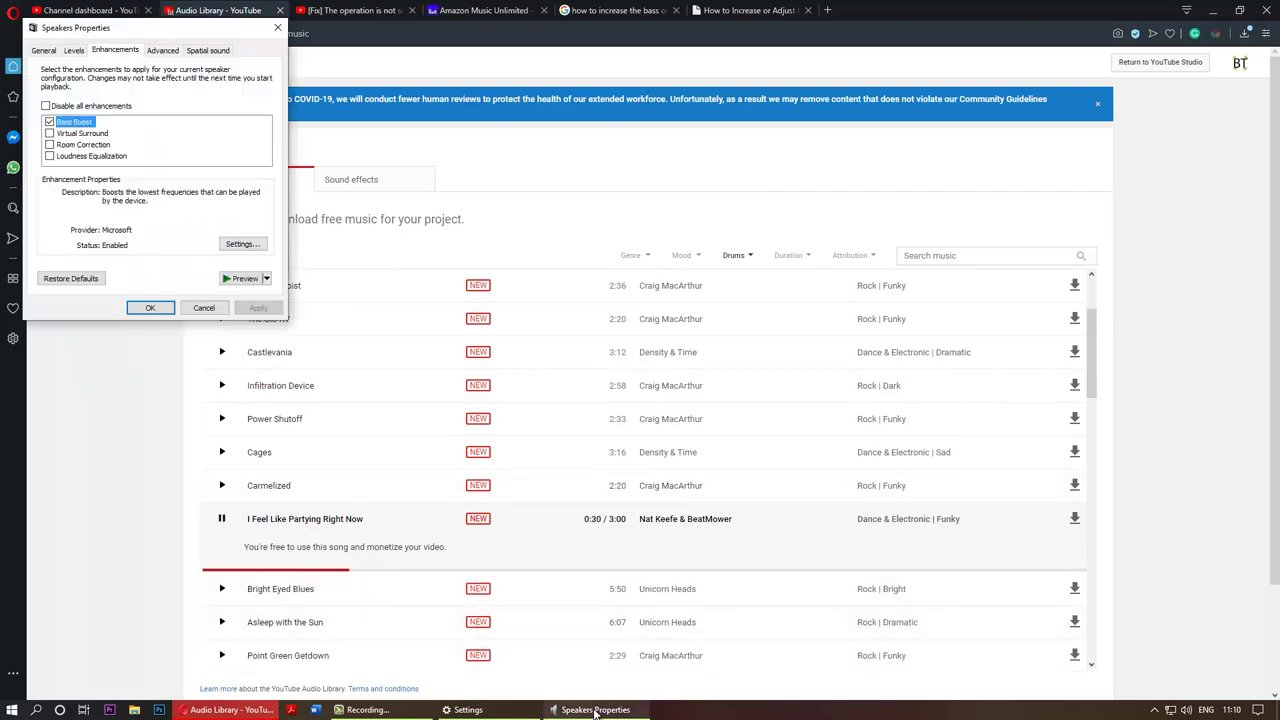
{"action": "left_click", "coordinate": [222, 521]}
- Enable Loudness Equalization alongside Bass Boost, leaving Room Correction off, apply it, and test it by playing the track
{"action": "left_click", "coordinate": [592, 710]}
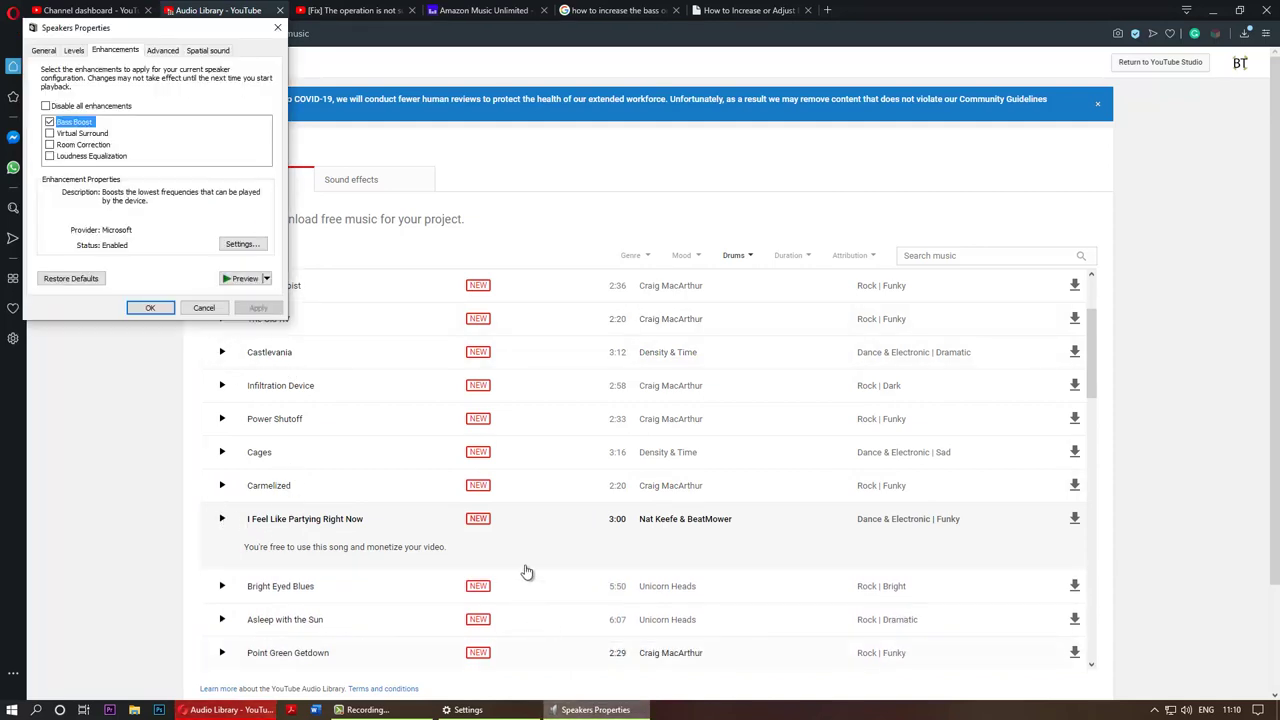
{"action": "left_click", "coordinate": [50, 145]}
{"action": "left_click", "coordinate": [312, 320]}
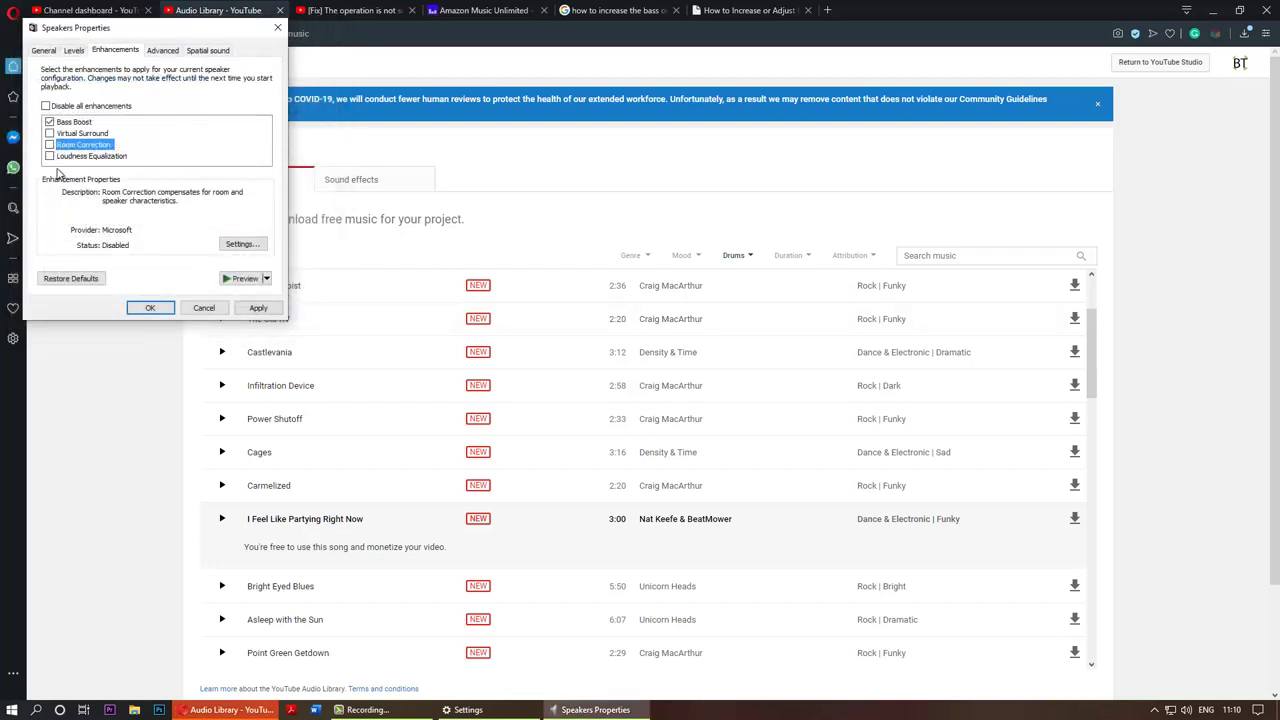
{"action": "left_click", "coordinate": [52, 158]}
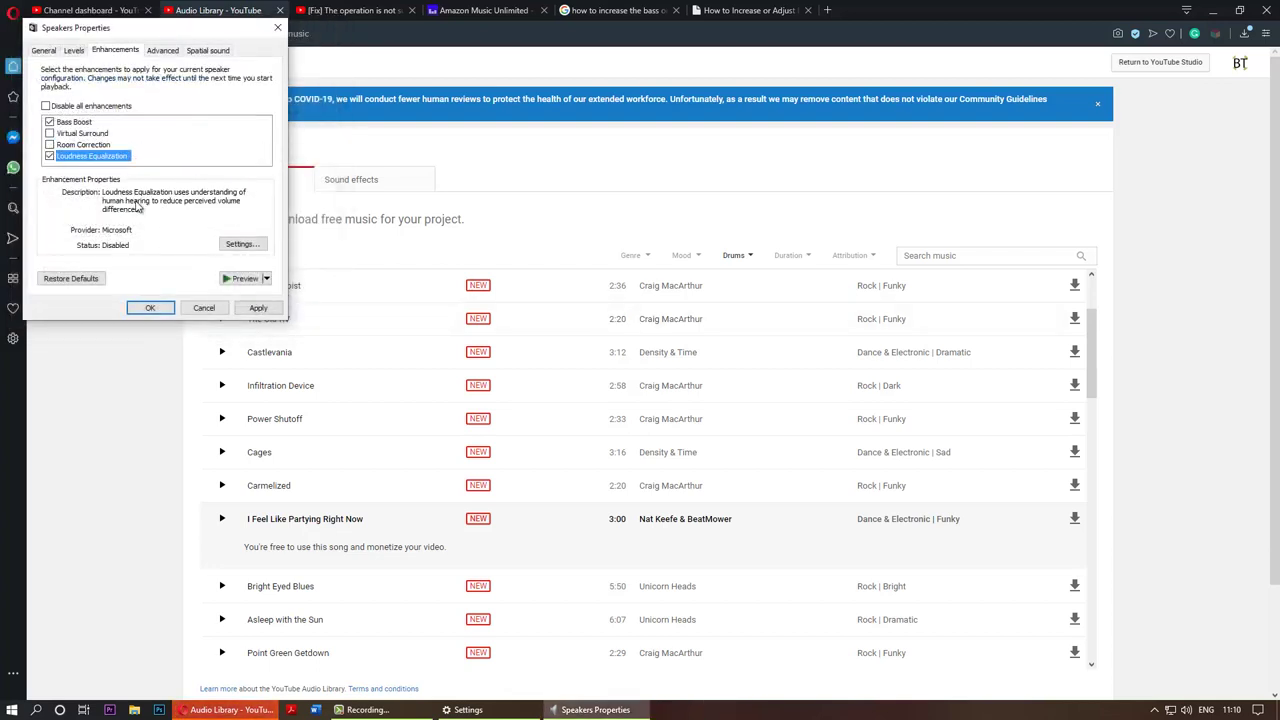
{"action": "left_click", "coordinate": [258, 308]}
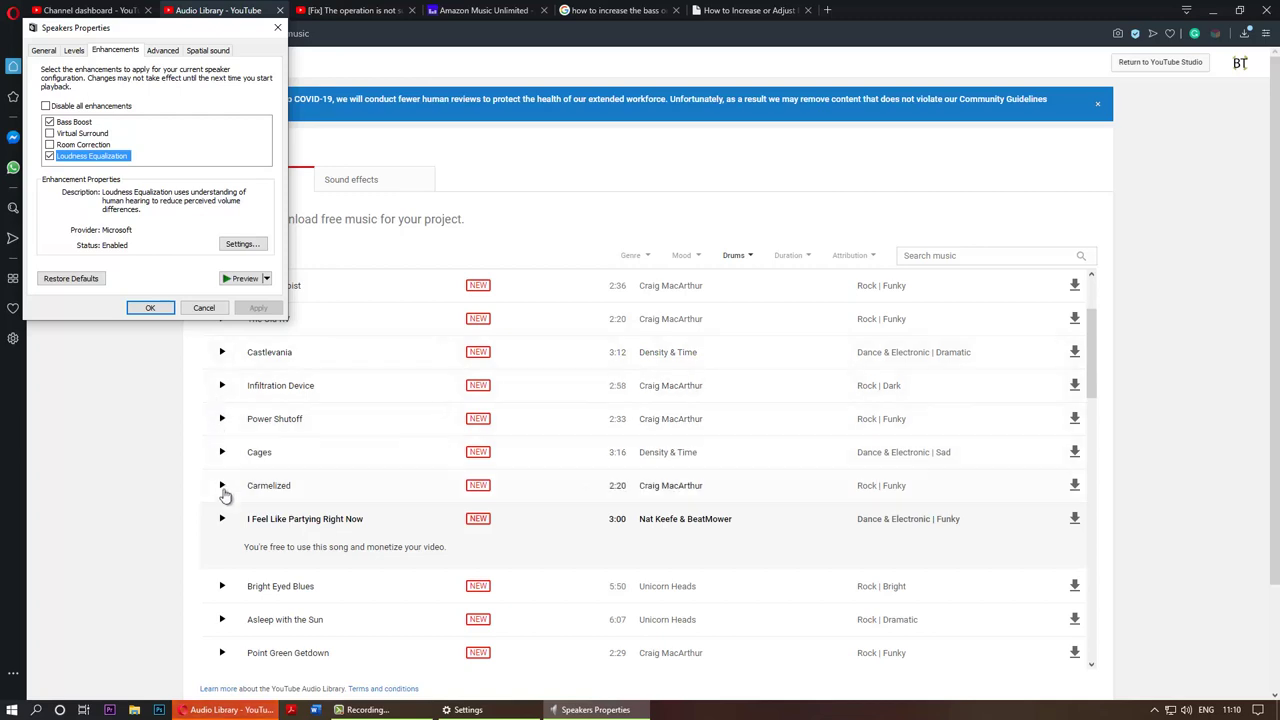
{"action": "left_click", "coordinate": [223, 520]}
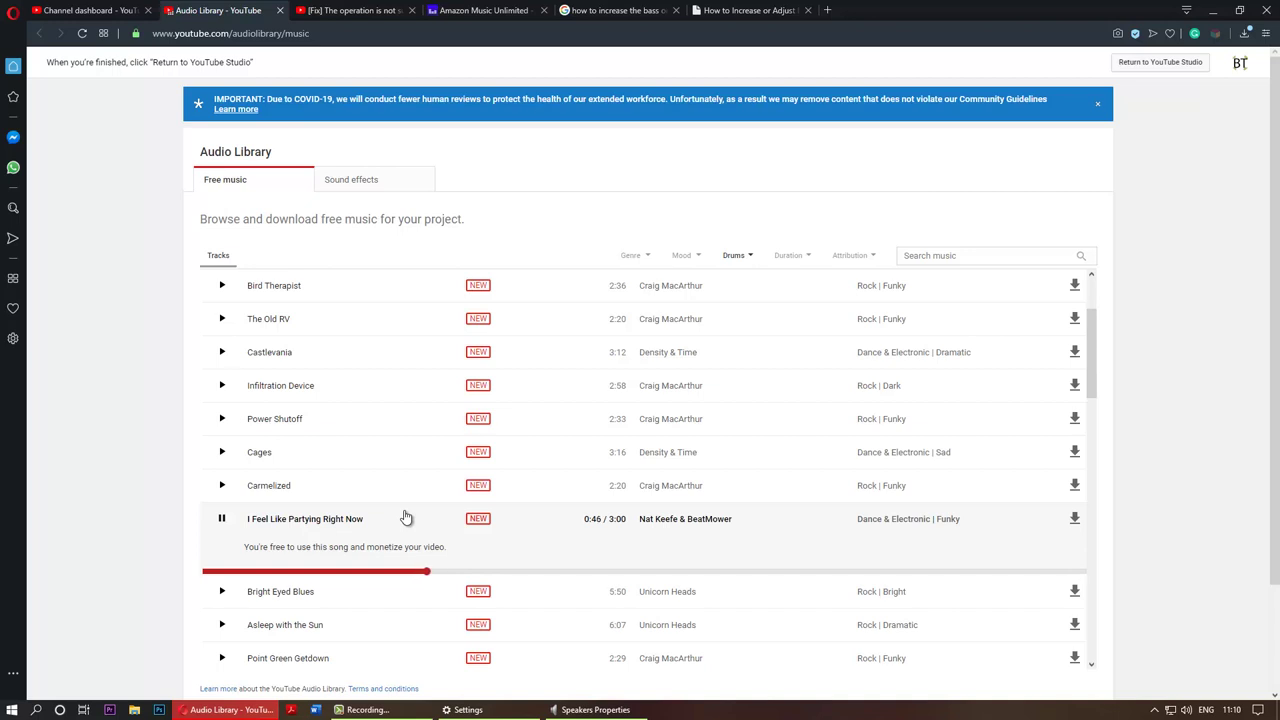
{"action": "left_click", "coordinate": [602, 714]}
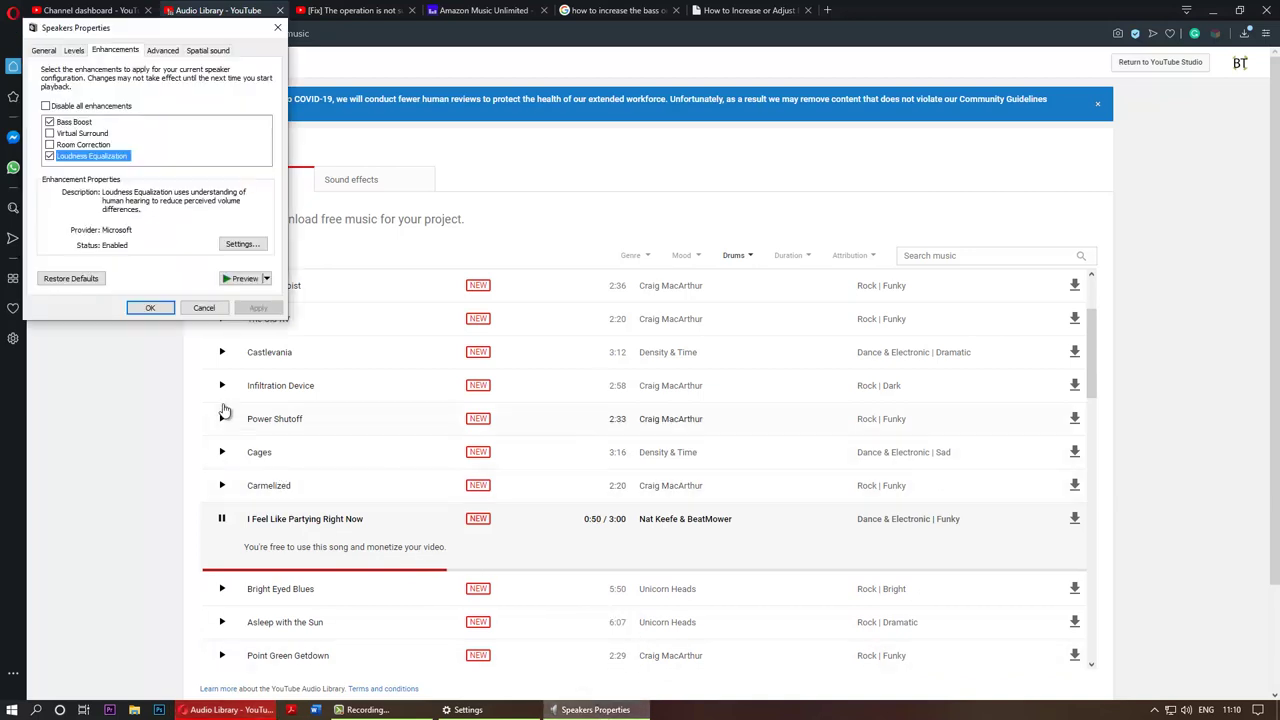
{"action": "left_click", "coordinate": [221, 518]}
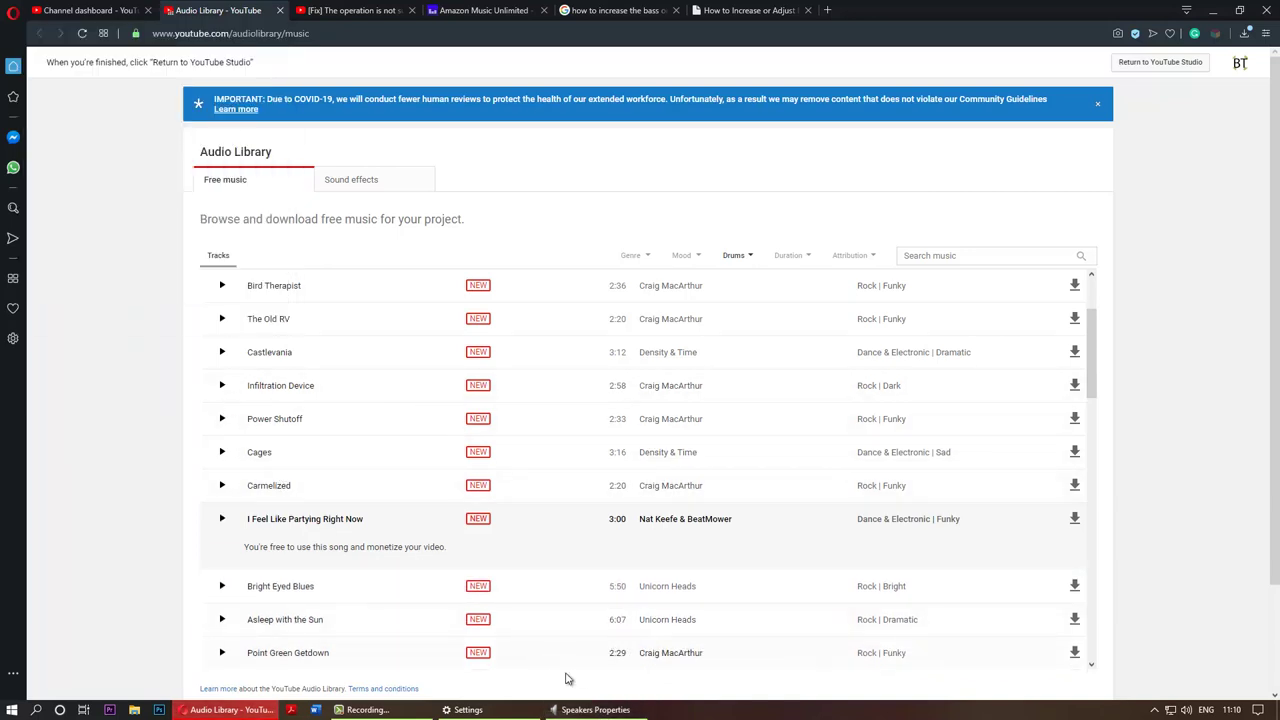
- Check the release time option in the Loudness Equalization settings and close them without changes
{"action": "left_click", "coordinate": [590, 710]}
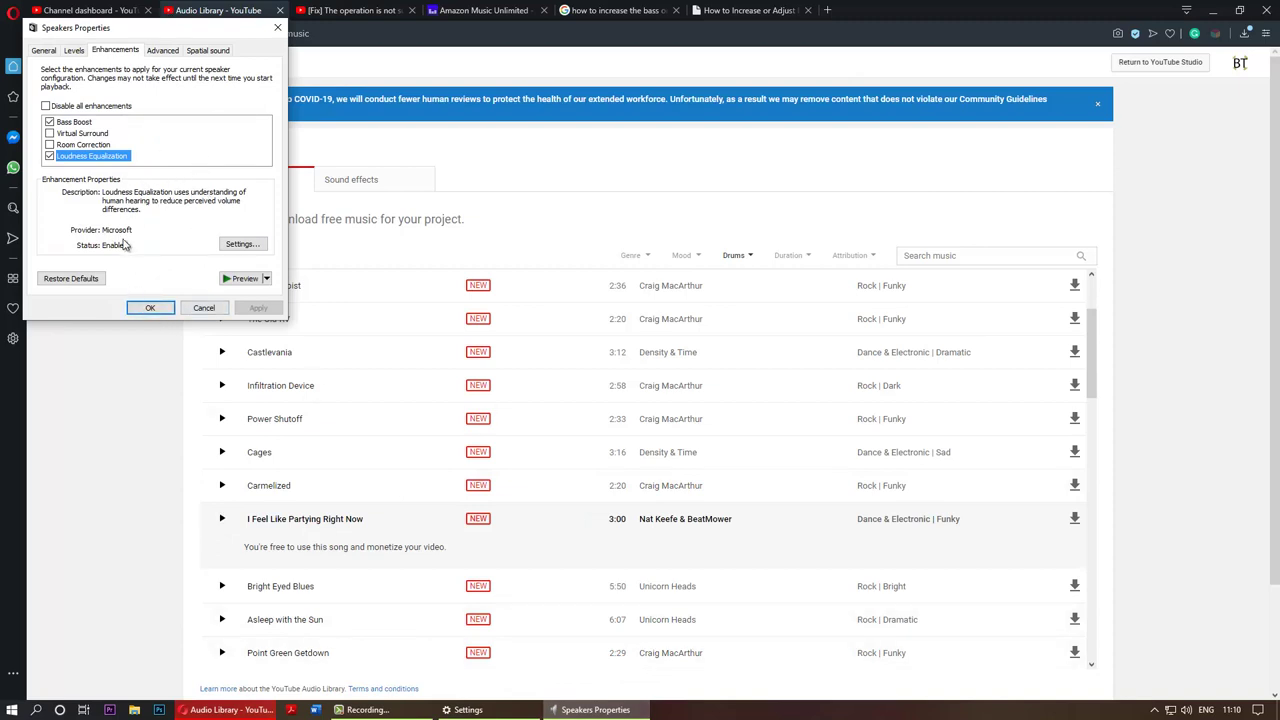
{"action": "left_click", "coordinate": [241, 245]}
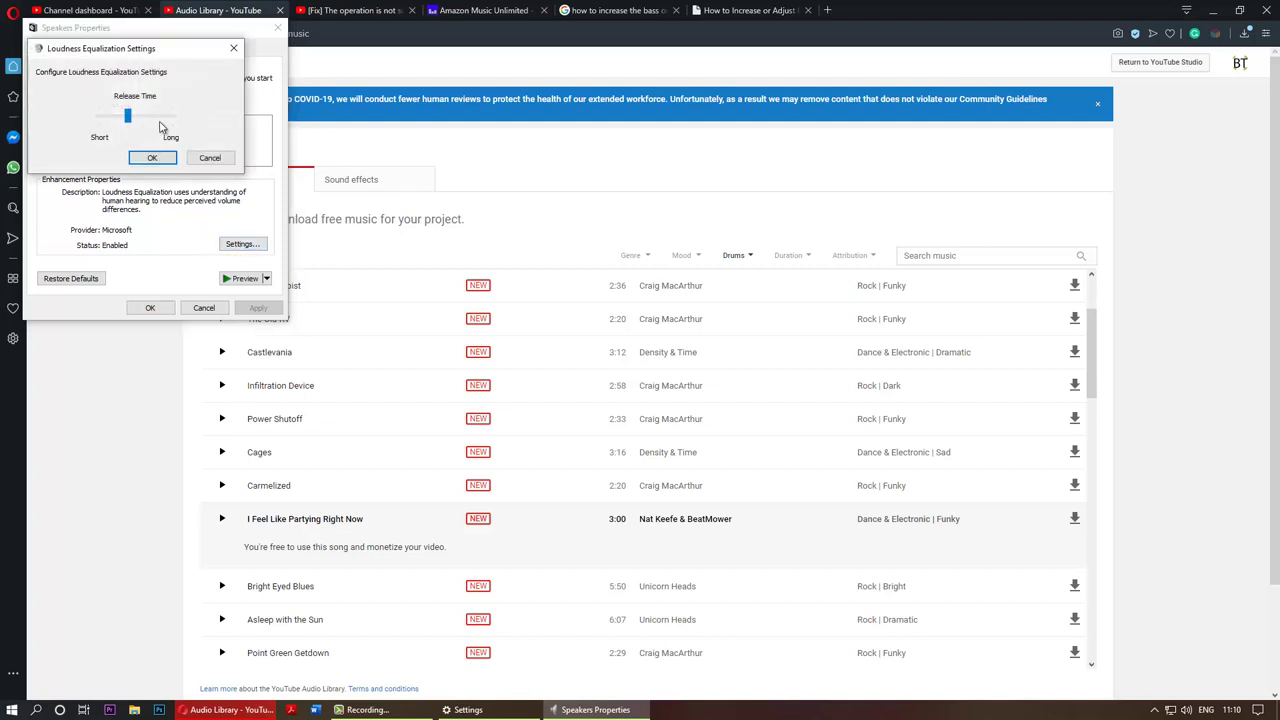
{"action": "left_click", "coordinate": [209, 158]}
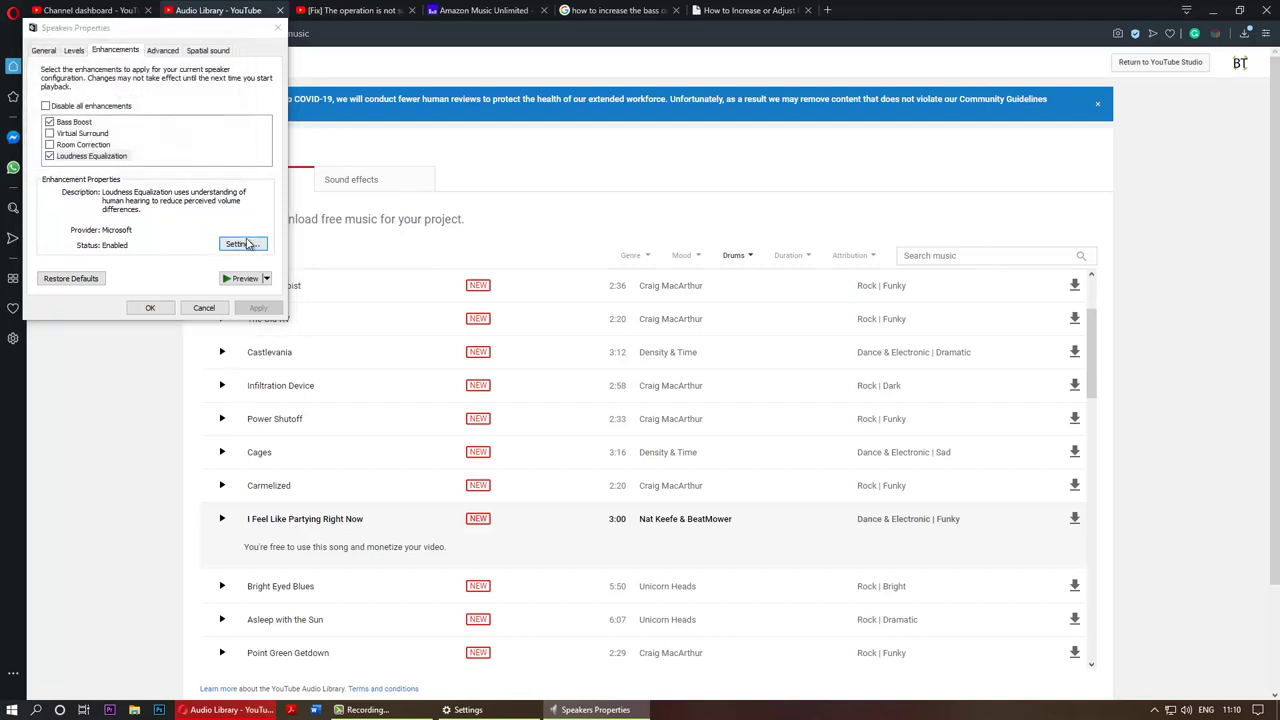
- Reopen the Loudness Equalization settings for another look and cancel out of them
{"action": "left_click", "coordinate": [245, 244]}
{"action": "left_click", "coordinate": [222, 161]}
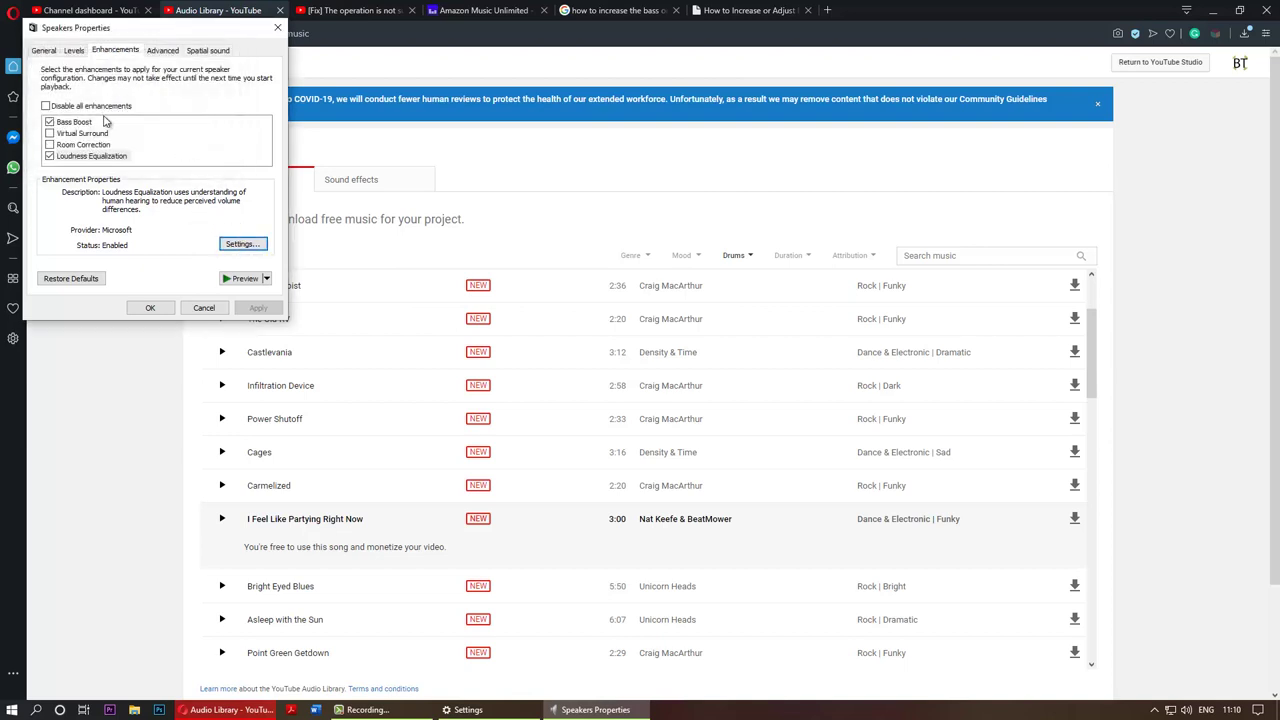
- Set the Bass Boost level to 12 dB in its settings and apply the change to the speakers
{"action": "left_click", "coordinate": [100, 122]}
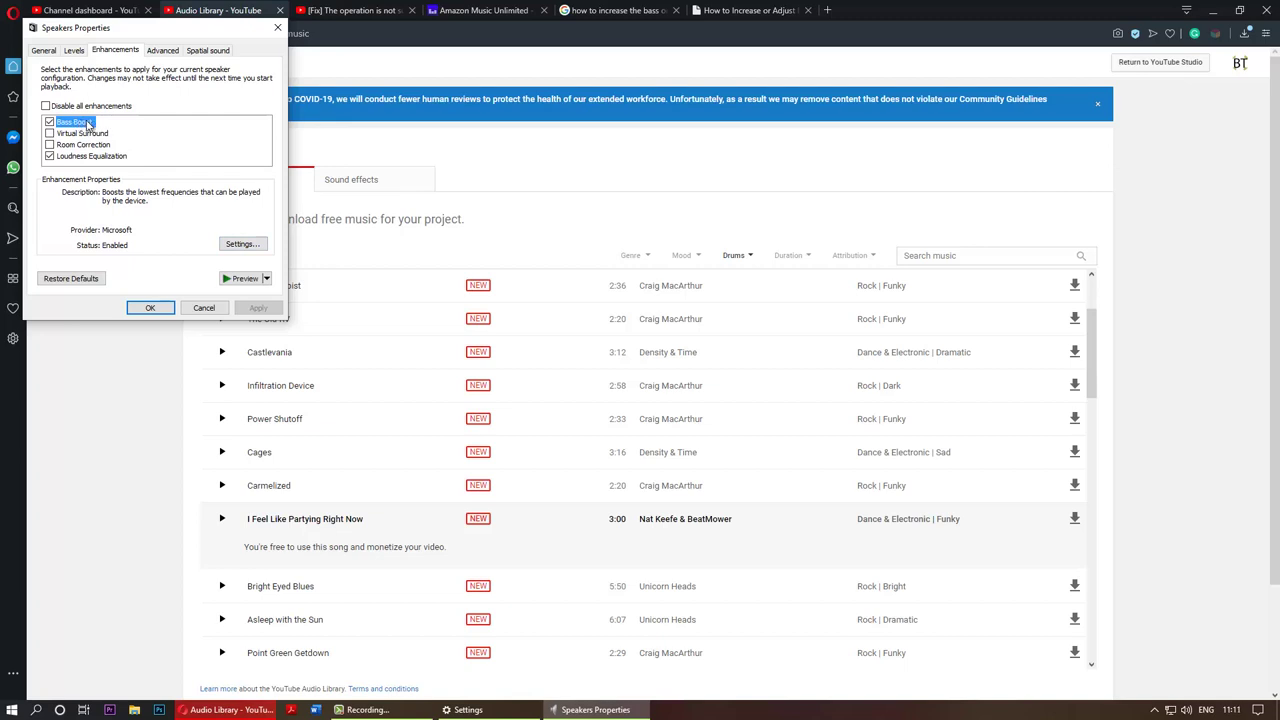
{"action": "left_click", "coordinate": [243, 245]}
{"action": "left_click", "coordinate": [155, 101]}
{"action": "left_click", "coordinate": [152, 143]}
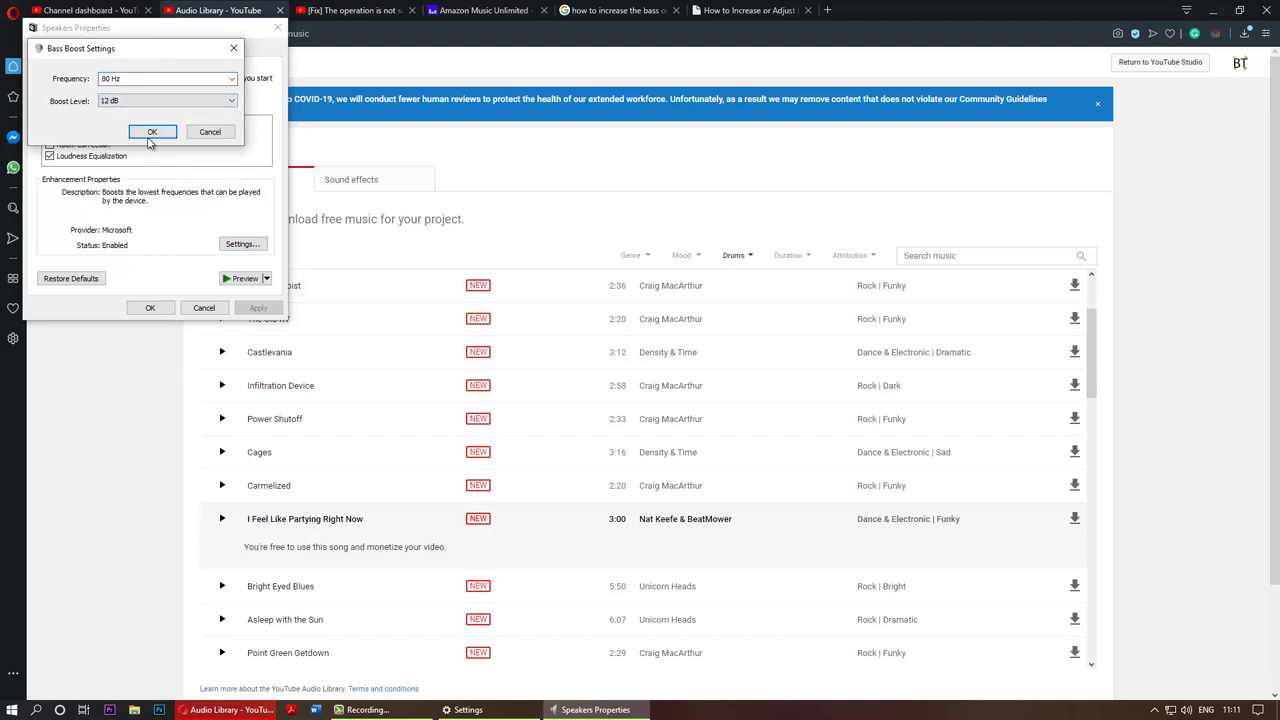
{"action": "left_click", "coordinate": [151, 133]}
{"action": "left_click", "coordinate": [257, 307]}
- Play "I Feel Like Partying Right Now" from around 0:29 to hear the bass effect, and stop playback
{"action": "left_click", "coordinate": [222, 519]}
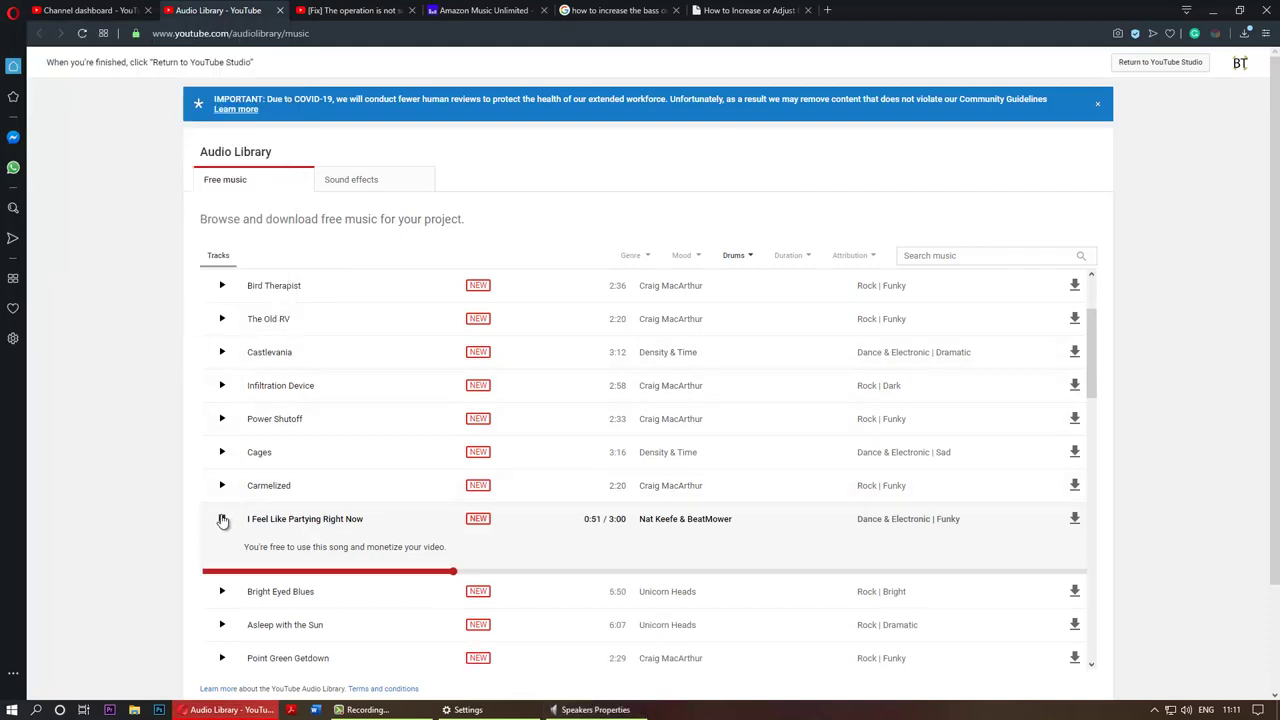
{"action": "left_click", "coordinate": [341, 573]}
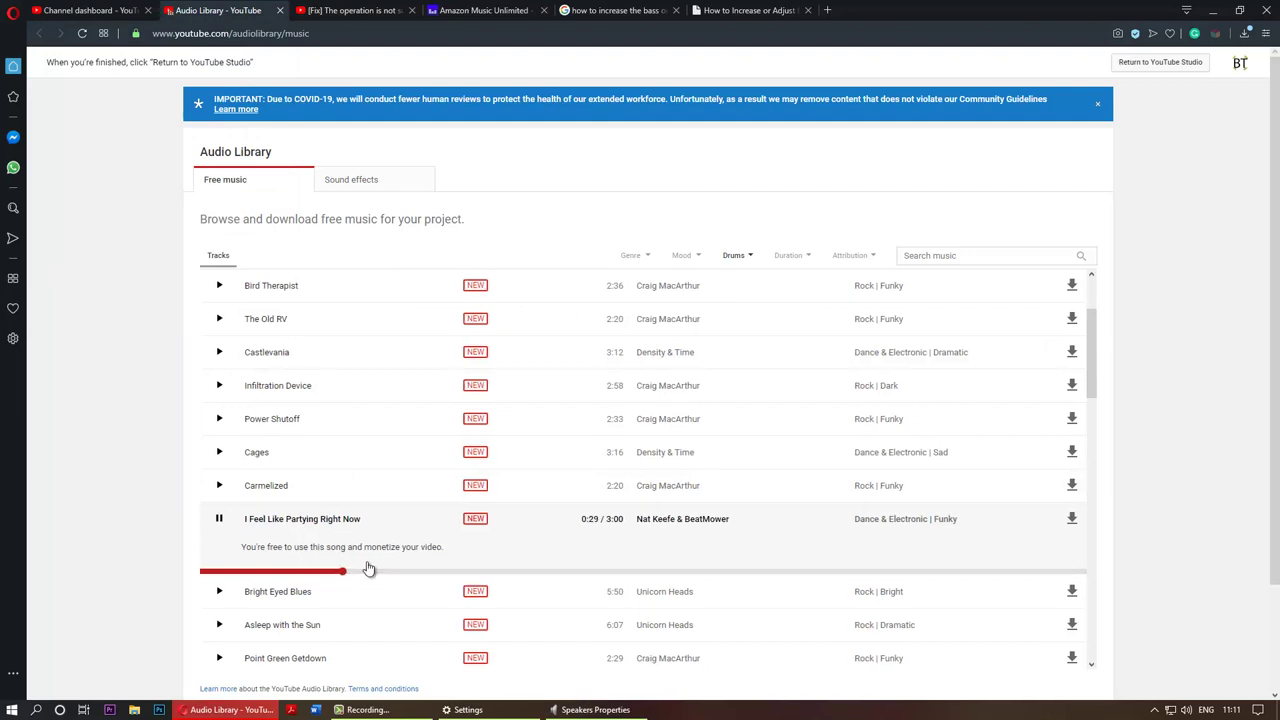
{"action": "left_click", "coordinate": [309, 573]}
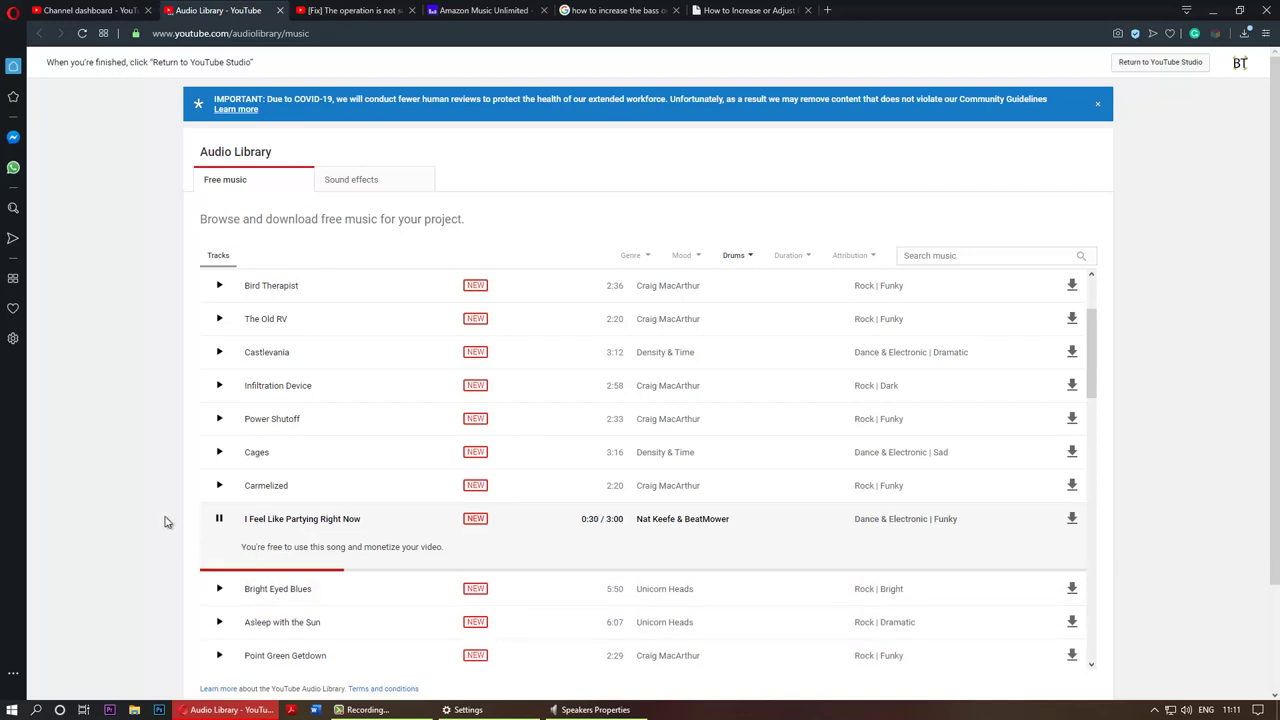
{"action": "left_click", "coordinate": [221, 520]}
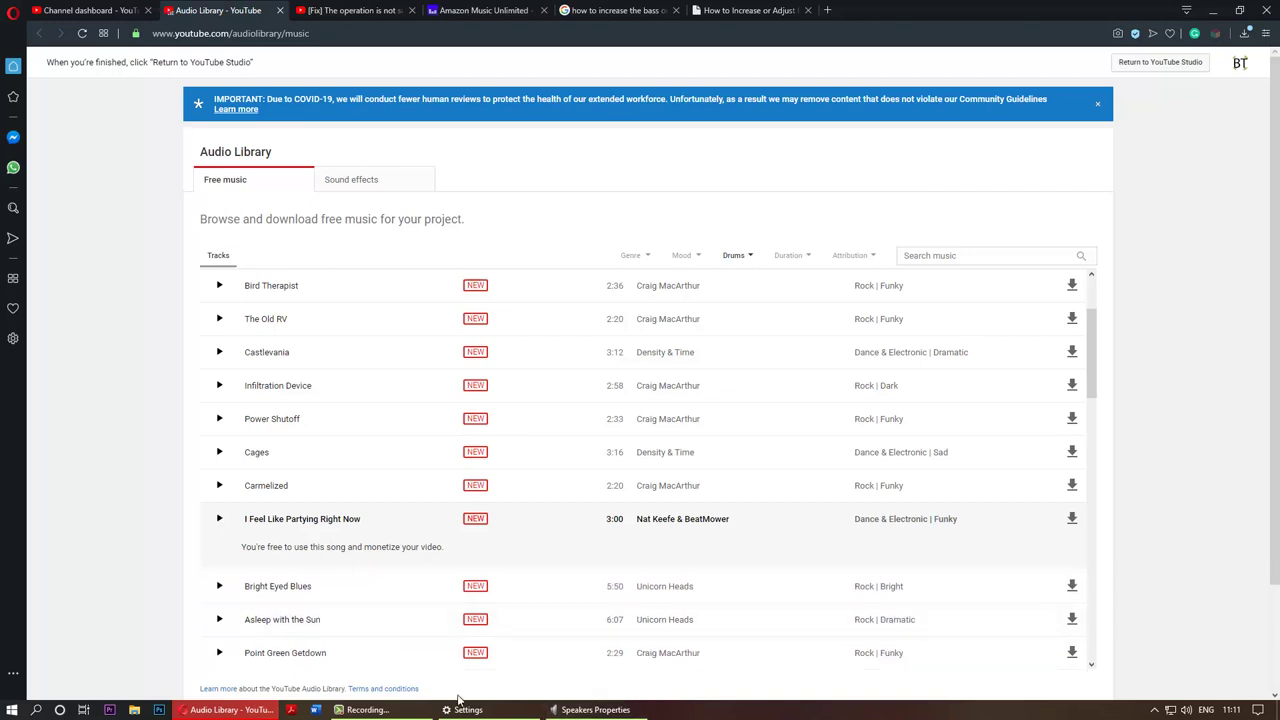
- Accept and close the speakers' enhancement properties, and switch back to the speakers' device properties in Windows Settings
{"action": "left_click", "coordinate": [596, 710]}
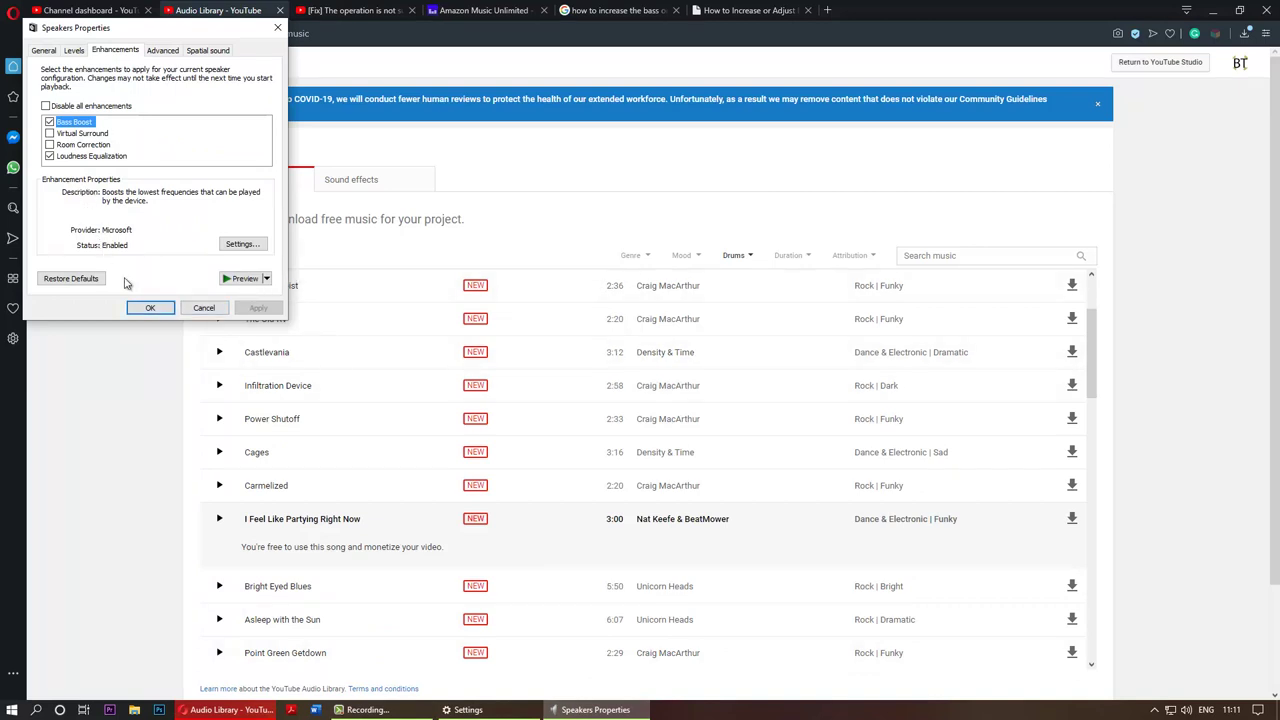
{"action": "left_click", "coordinate": [150, 307]}
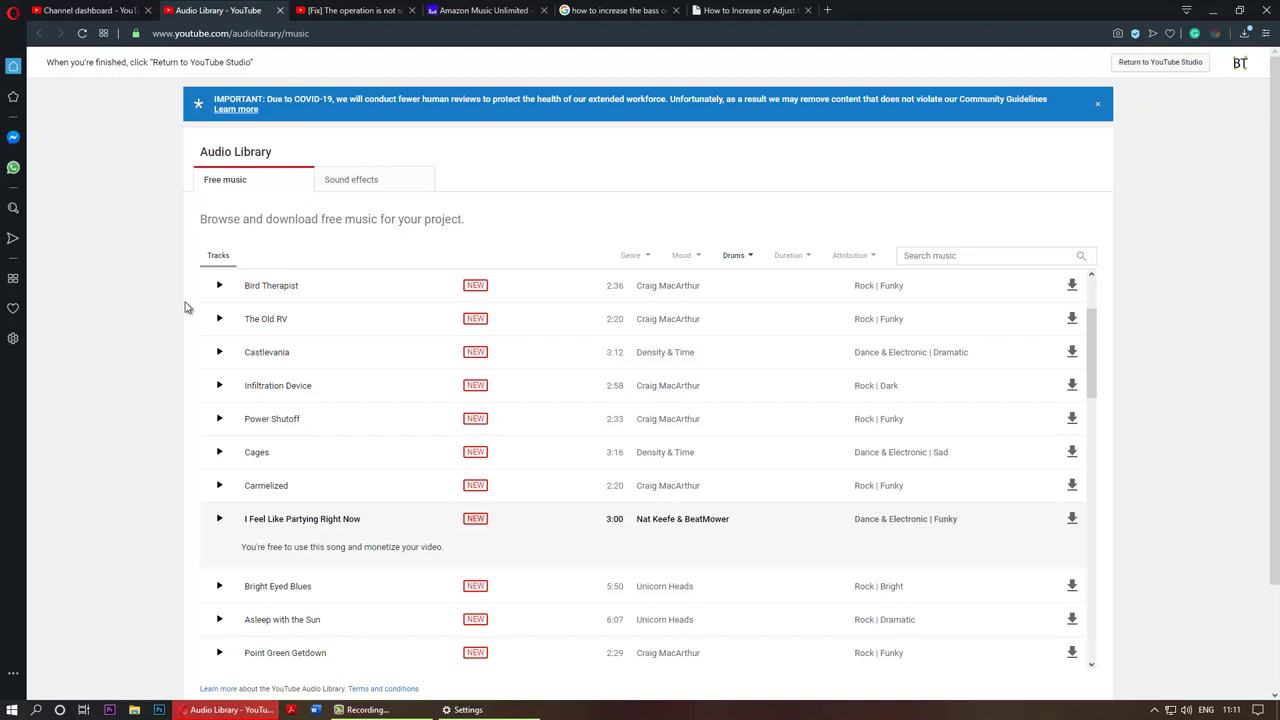
{"action": "left_click", "coordinate": [465, 710]}
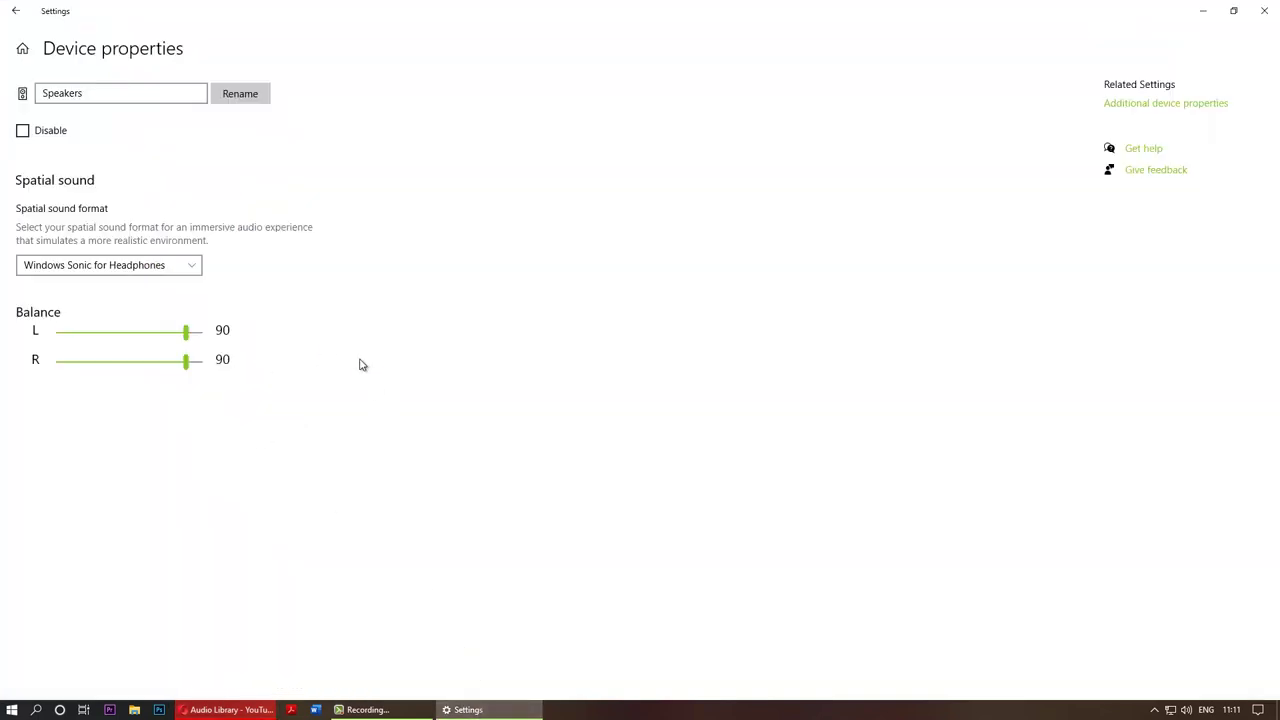